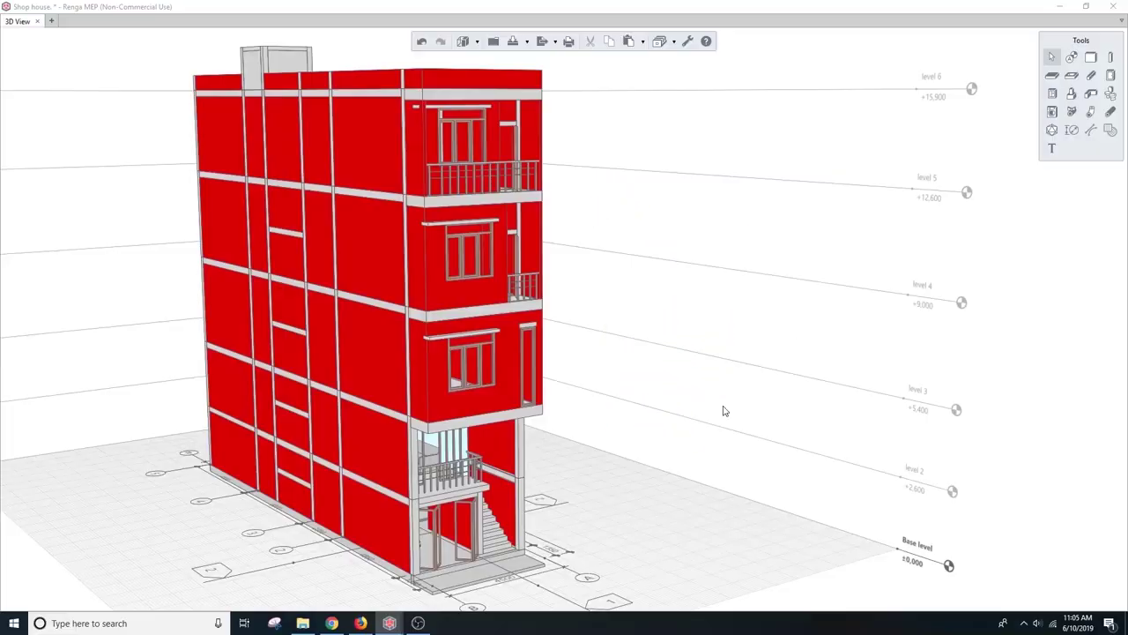
Step: Orbit the Shop house building to a new angle and bring up the Hide options
middle_click_drag(723, 410, 680, 428)
right_click(631, 220)
mouse_move(655, 257)
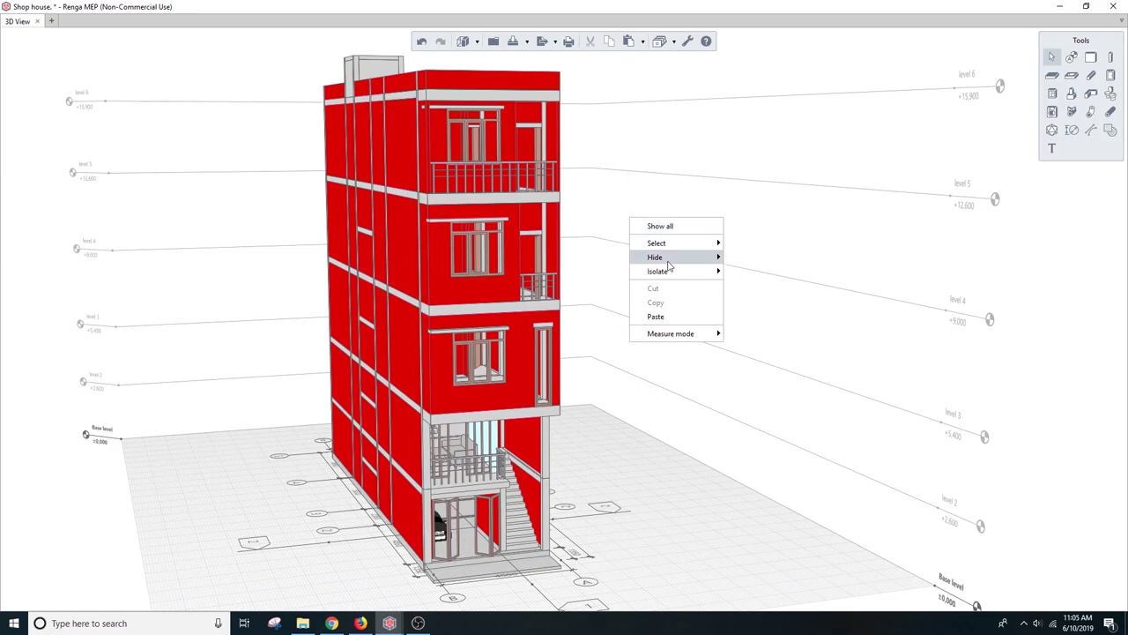
Step: Hide walls, lintels, beams and stairs, then dock the level 3 plan to the right of 3D View
left_click(760, 274)
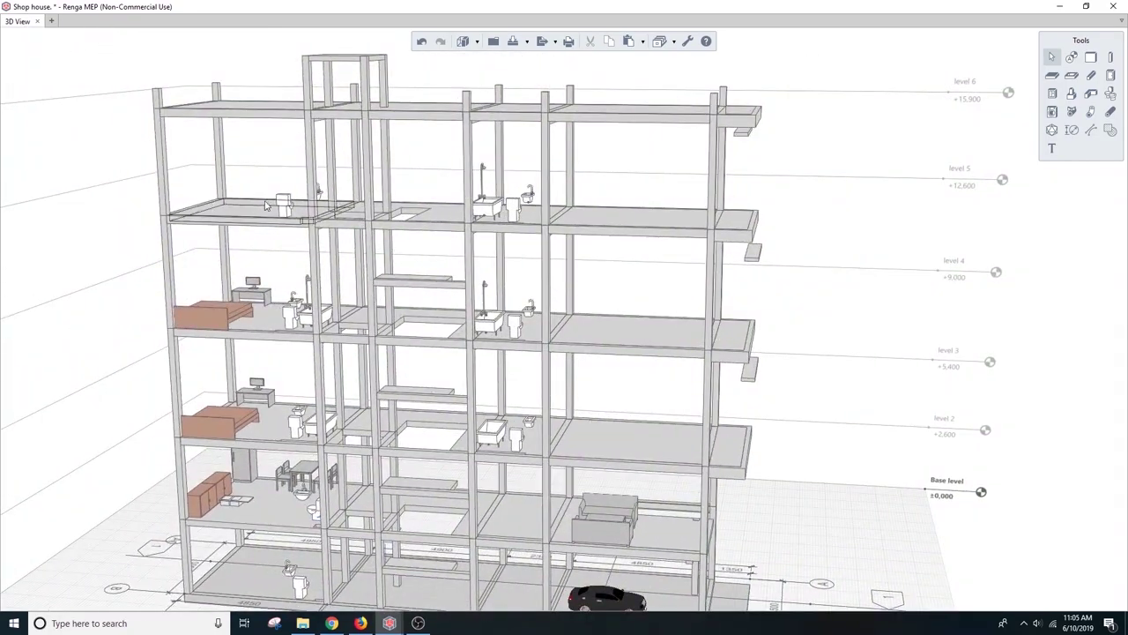
scroll(968, 188, "up", 3)
left_click(50, 21)
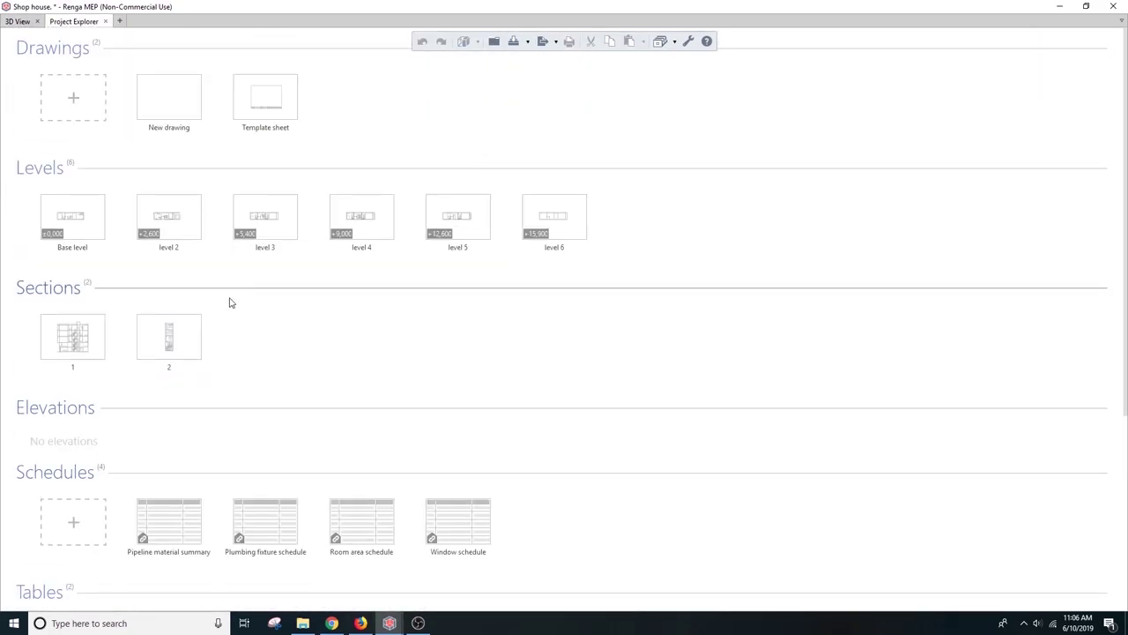
double_click(265, 250)
left_click_drag(53, 21, 593, 312)
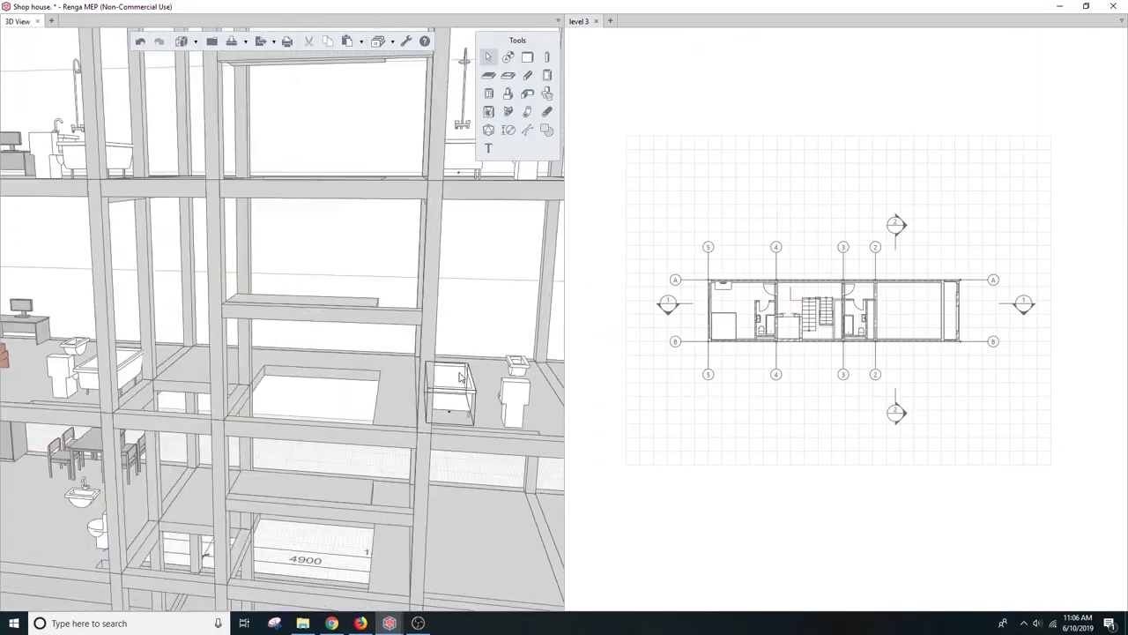
Step: Place a Deck mounted bath shower mixer tap, rotated 90°, on the level 3 washbasin
scroll(857, 291, "up", 3)
scroll(857, 290, "up", 2)
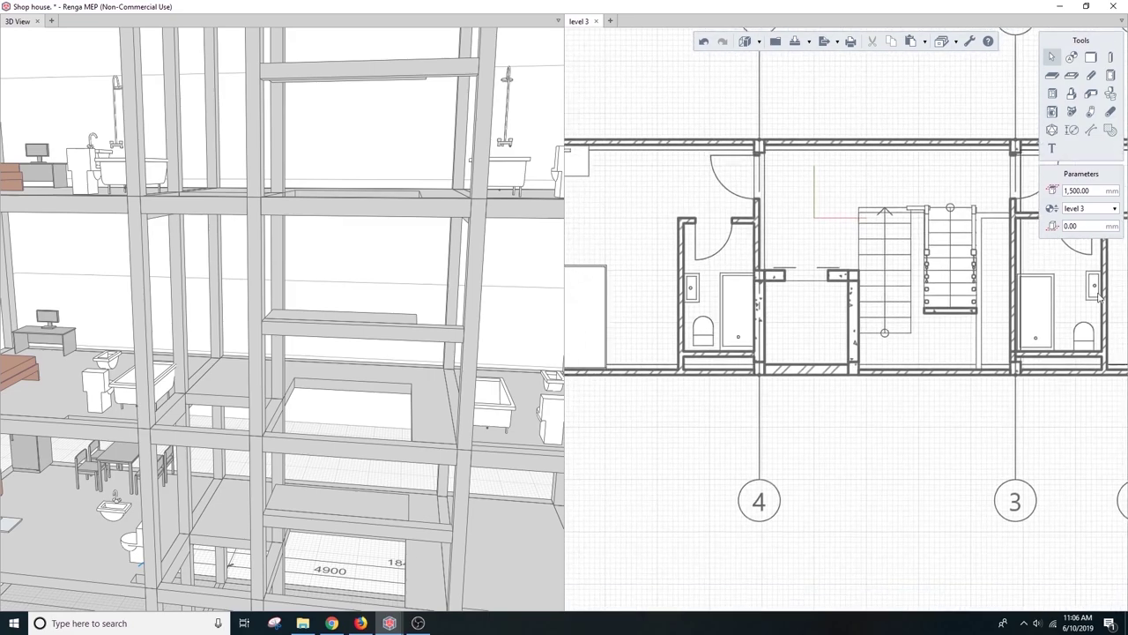
left_click(1052, 109)
left_click(1091, 244)
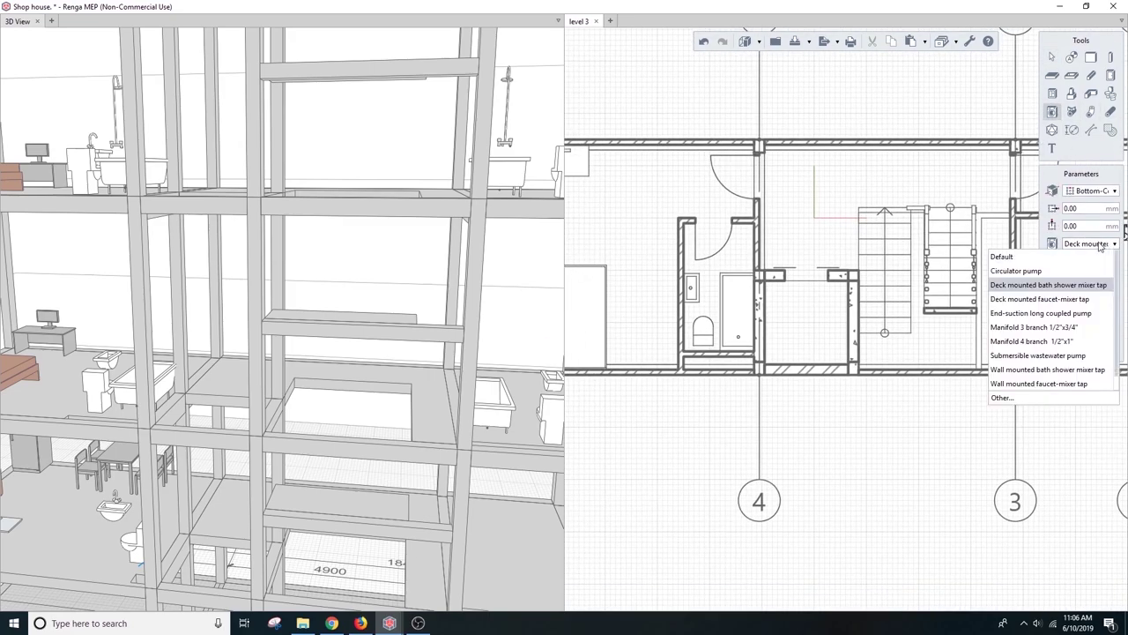
left_click(1018, 273)
scroll(719, 381, "up", 1)
scroll(719, 381, "up", 4)
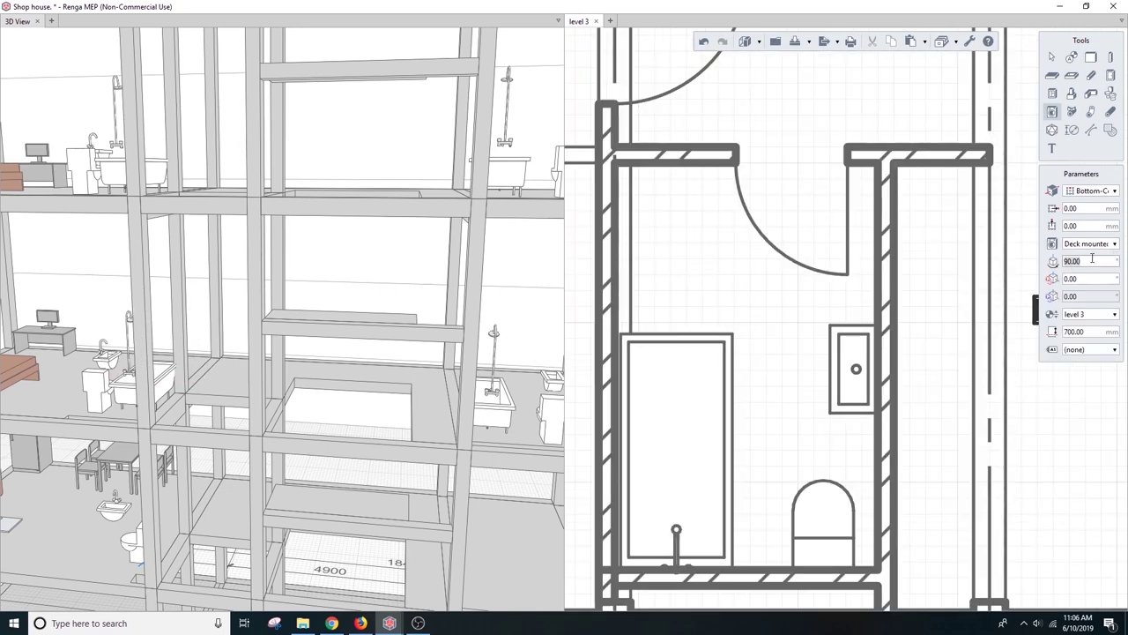
scroll(877, 377, "up", 1)
key("Escape")
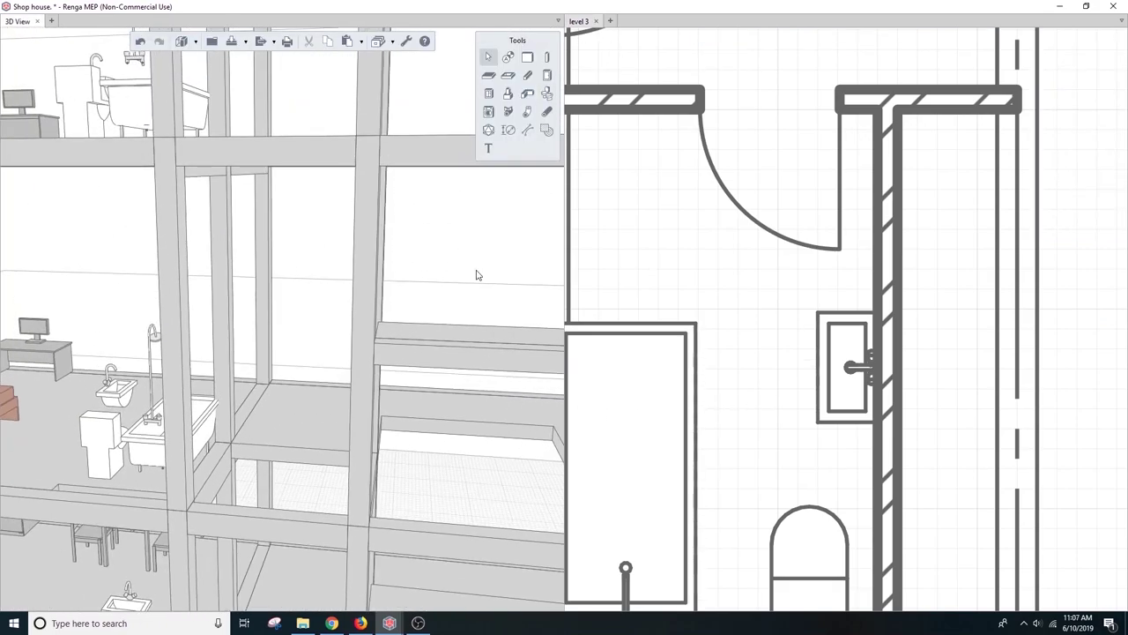
Step: Replace the plan with Project Explorer, widen the 3D view, and set the line colour to green (0,170,0)
left_click(610, 21)
left_click_drag(565, 40, 939, 41)
scroll(453, 202, "down", 5)
left_click(877, 287)
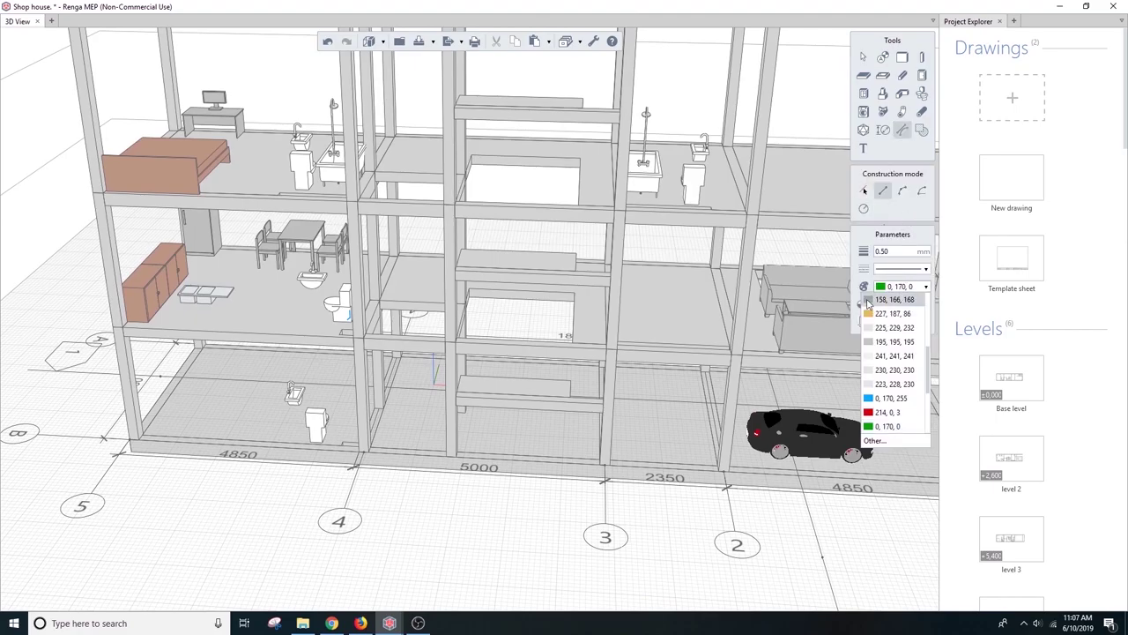
left_click(890, 426)
Step: Draw the green vertical line rising through the storeys at grid line 4
scroll(402, 383, "up", 5)
scroll(428, 364, "up", 3)
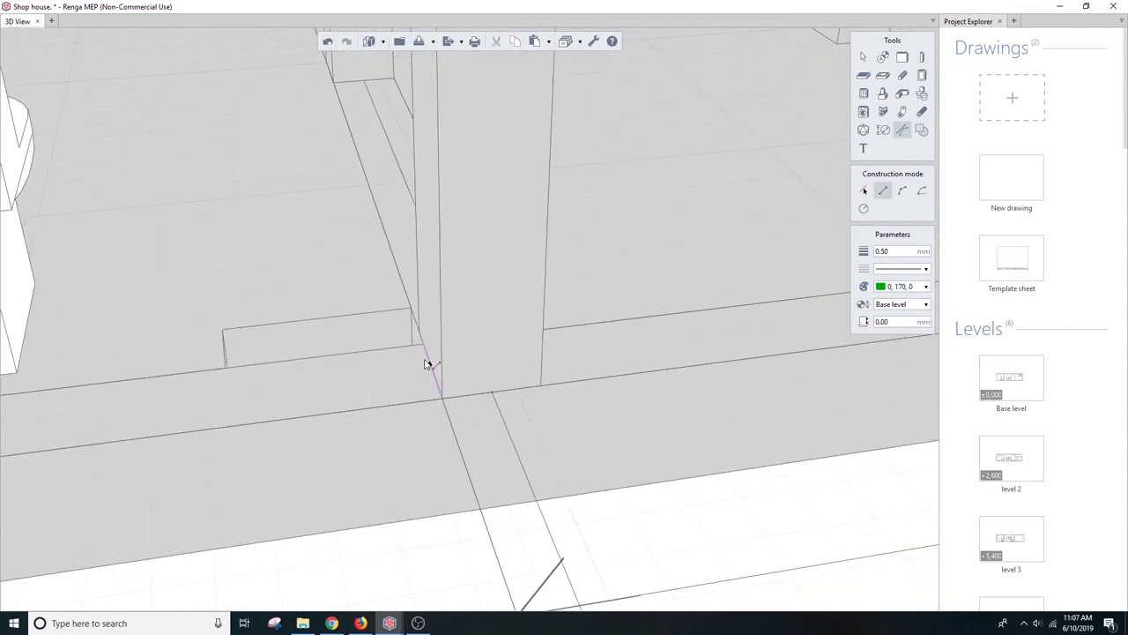
scroll(278, 388, "up", 3)
scroll(277, 388, "down", 3)
scroll(291, 220, "down", 2)
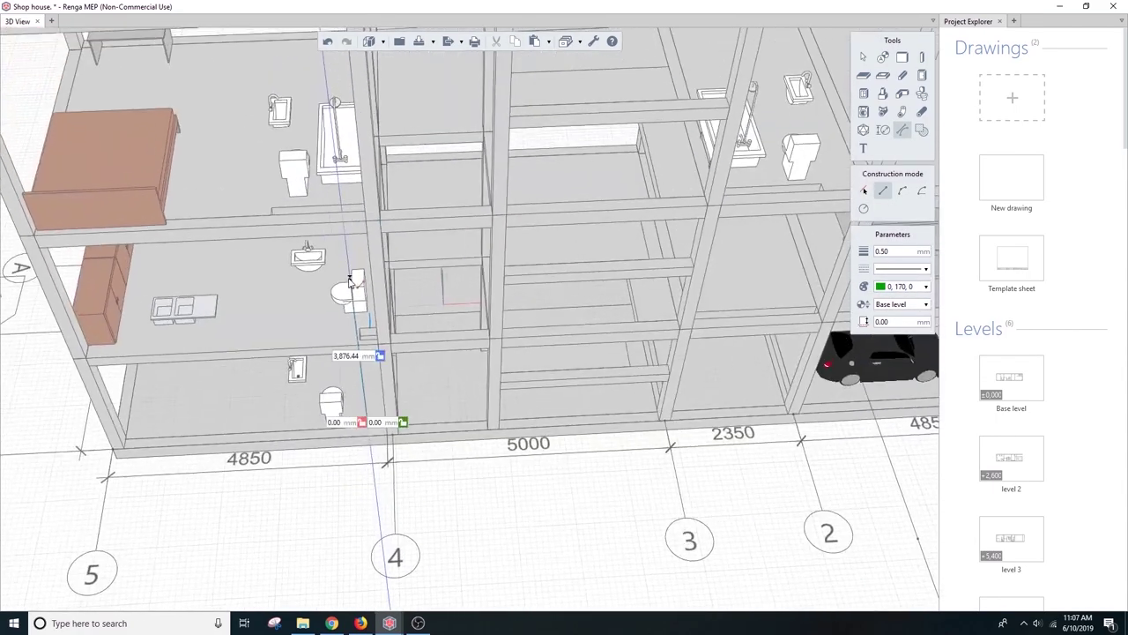
scroll(352, 353, "down", 3)
middle_click_drag(357, 118, 336, 296)
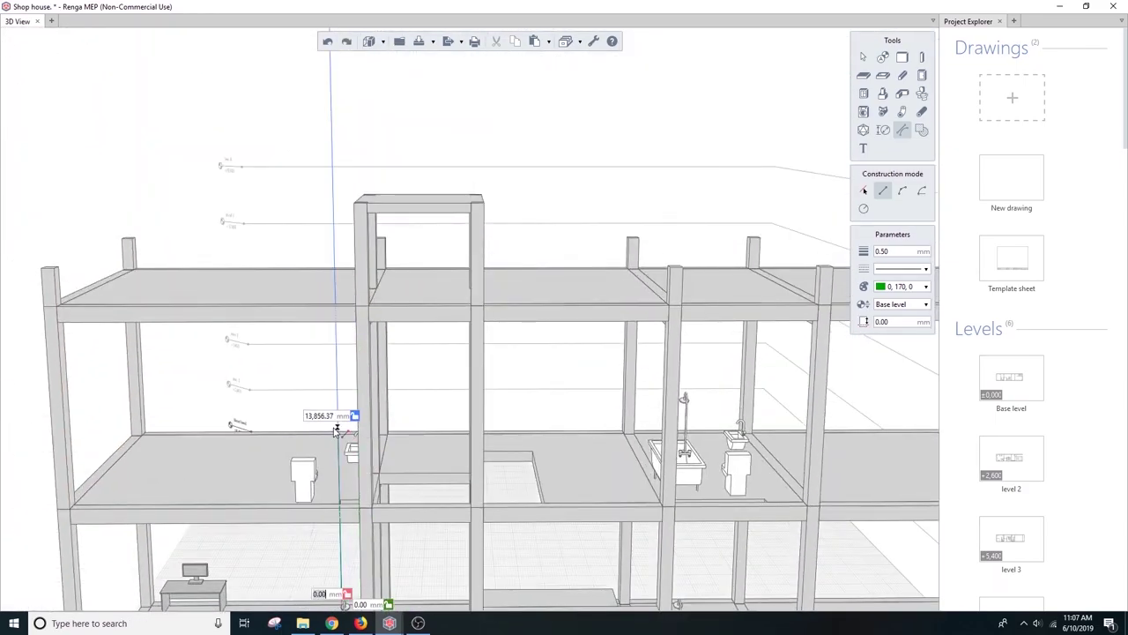
scroll(352, 423, "down", 3)
scroll(379, 454, "up", 3)
key("Escape")
Step: Draw the red (214,0,3) vertical line through the storeys beside it
scroll(379, 454, "up", 2)
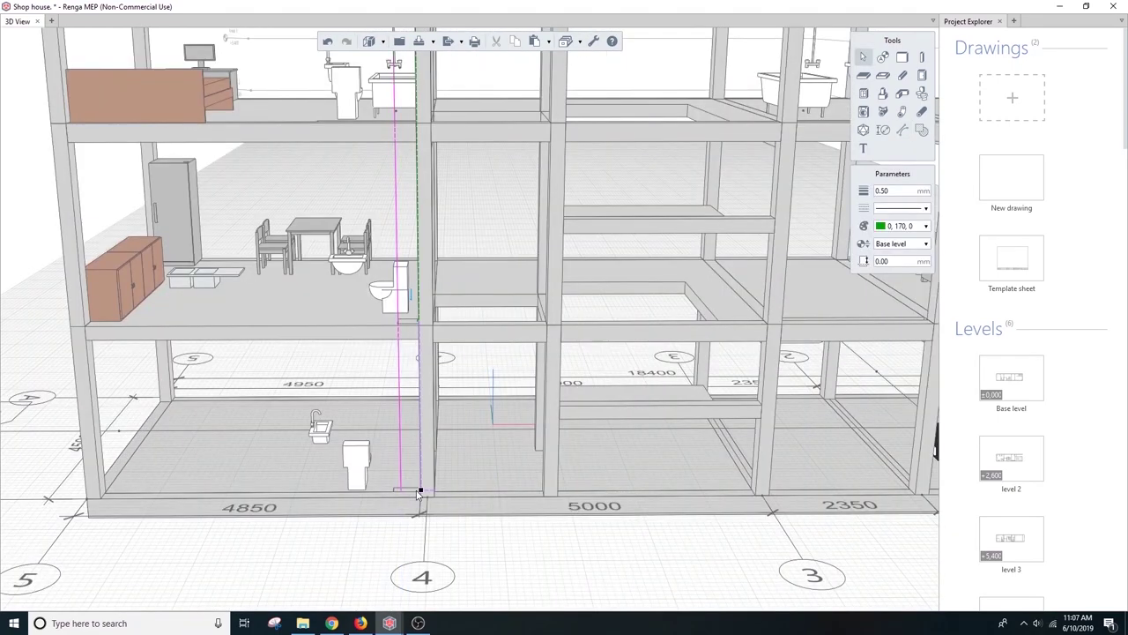
scroll(411, 495, "up", 5)
scroll(408, 495, "down", 3)
scroll(426, 443, "up", 3)
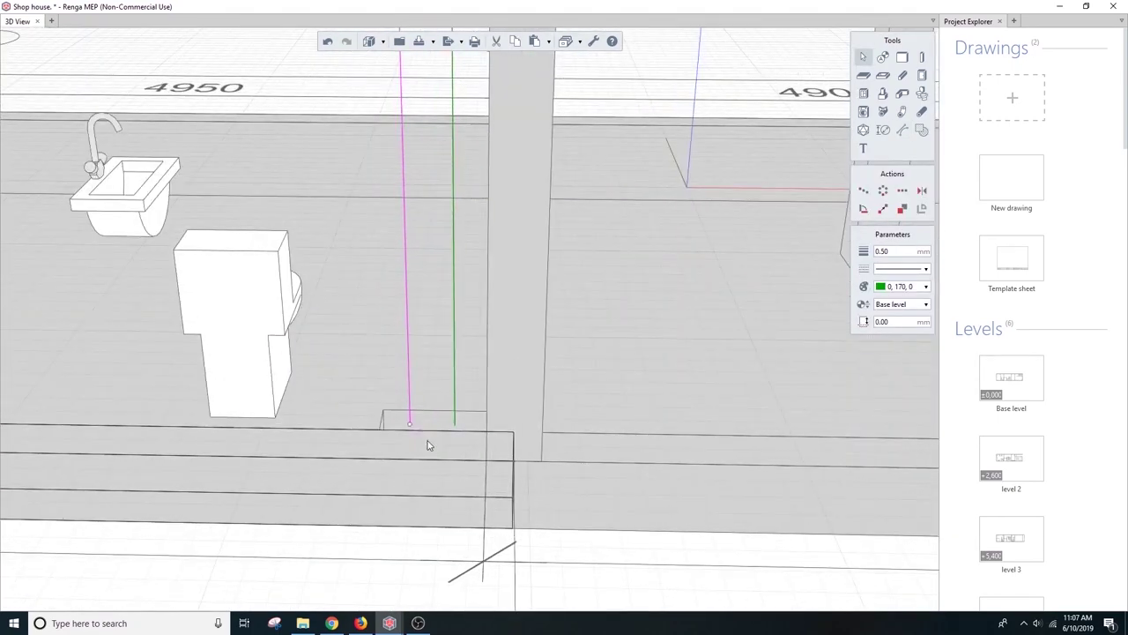
scroll(456, 484, "up", 2)
scroll(456, 484, "down", 4)
key("Escape")
Step: Set up a Domestic sewage riser designation on the Base level for point S1.1
left_click(903, 123)
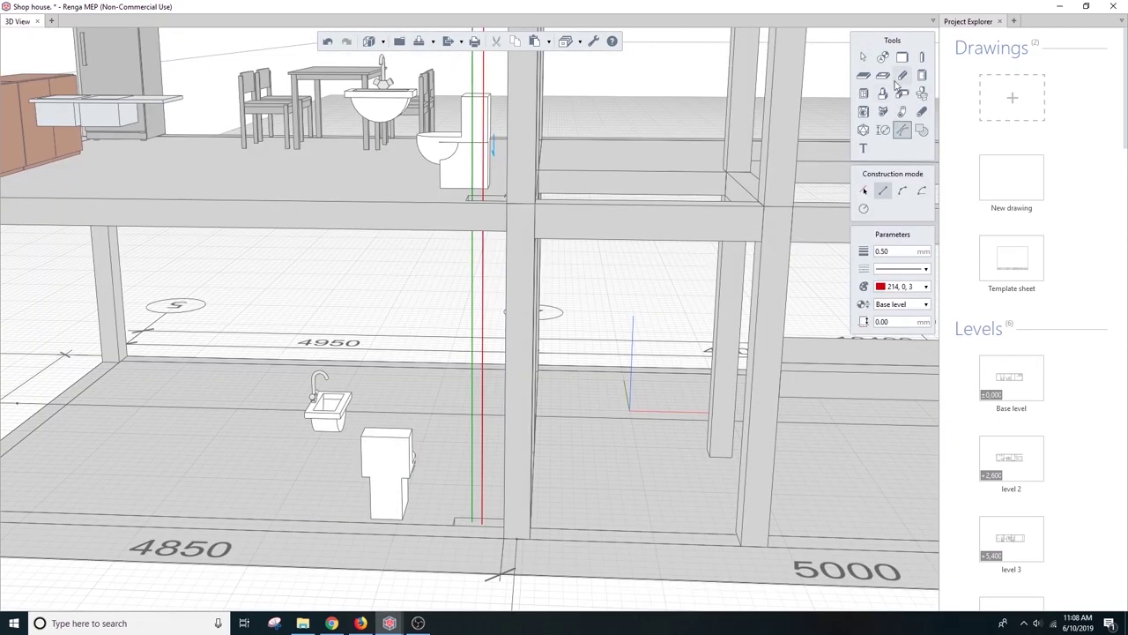
left_click(882, 56)
left_click(882, 209)
left_click(906, 268)
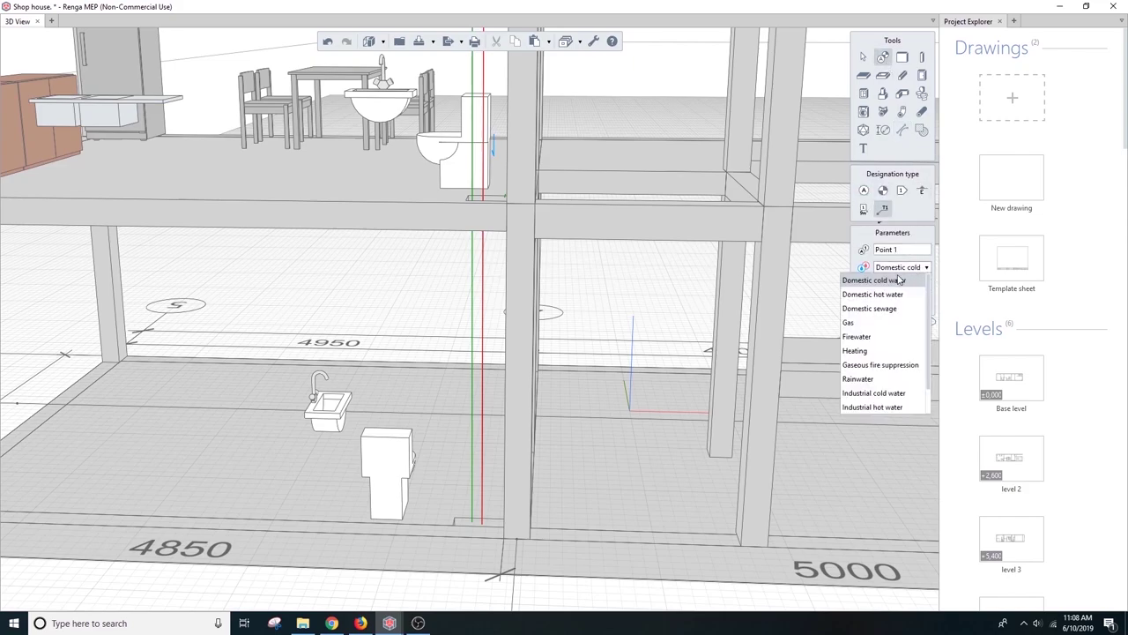
left_click(876, 308)
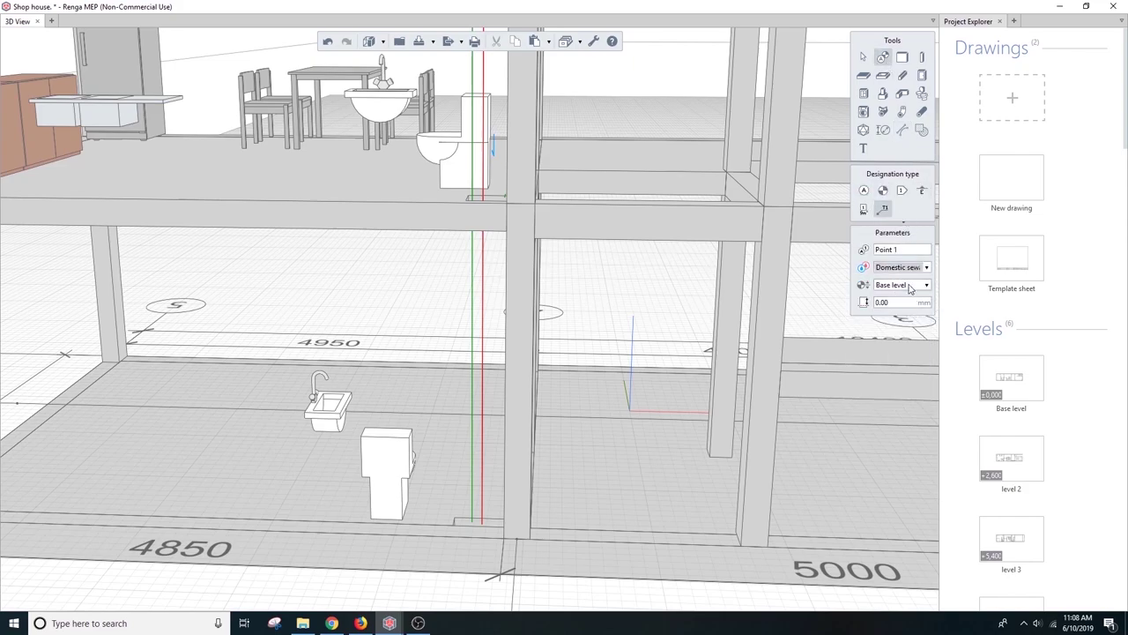
left_click(909, 288)
left_click(892, 315)
type("S1.1")
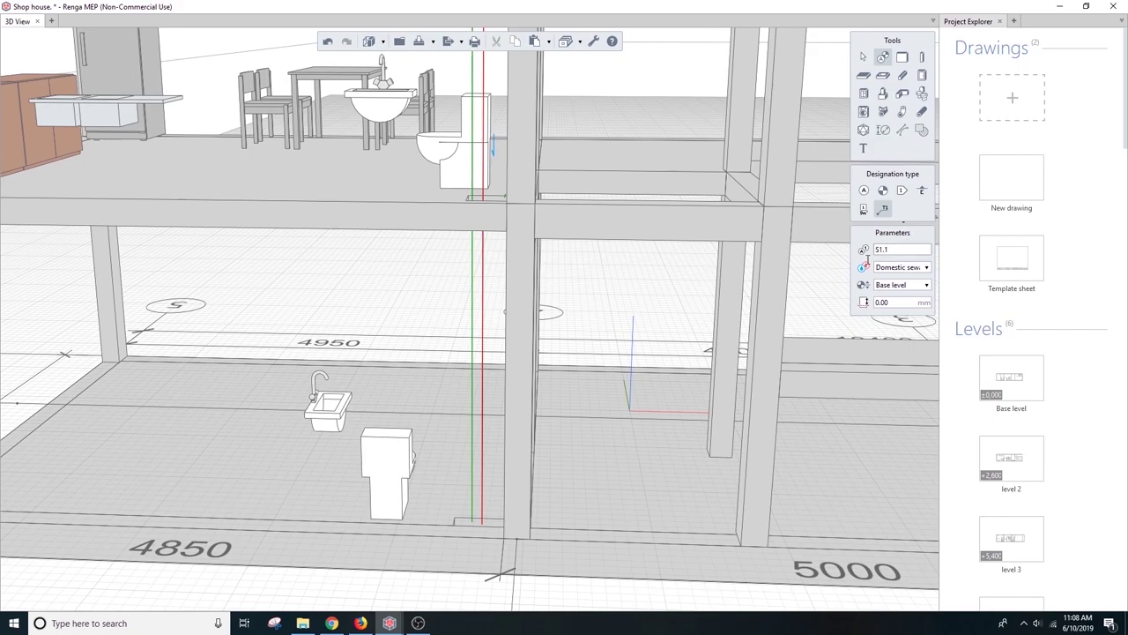
scroll(462, 527, "up", 3)
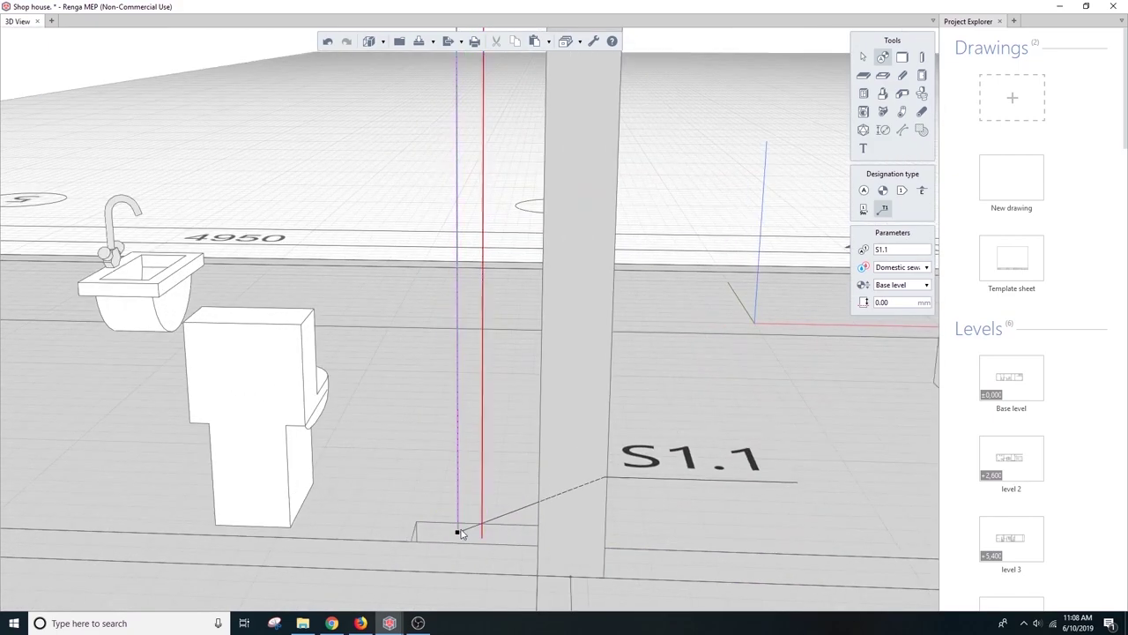
scroll(465, 534, "down", 3)
scroll(491, 295, "up", 3)
scroll(491, 294, "up", 2)
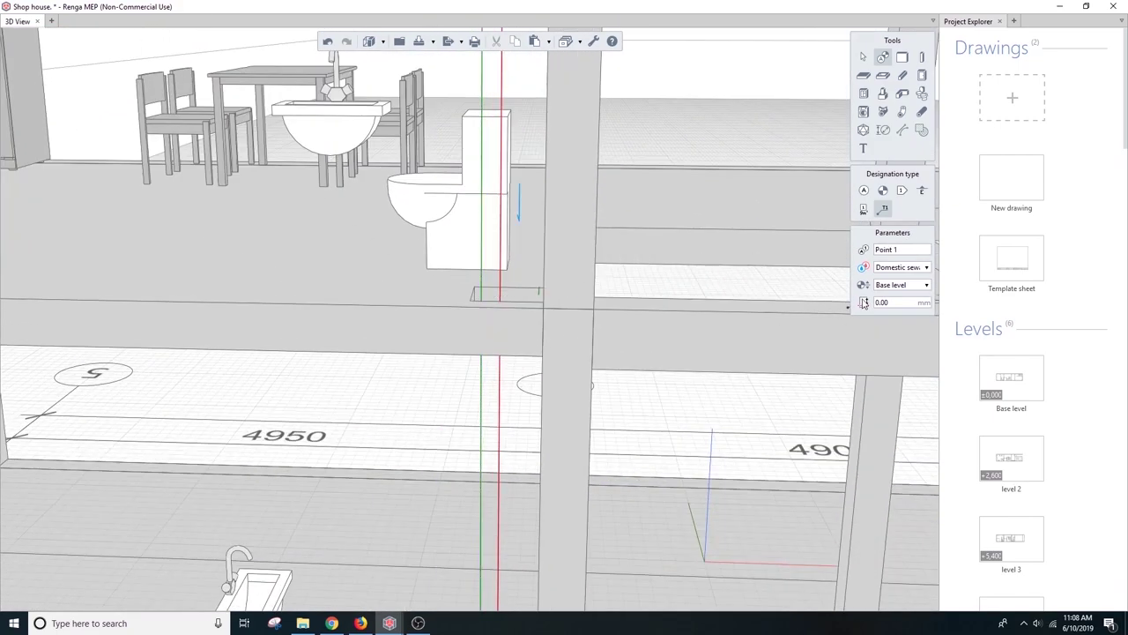
Step: Place riser point S1.2 on level 2 with its label beside the riser
left_click(887, 291)
left_click(887, 312)
scroll(479, 297, "up", 2)
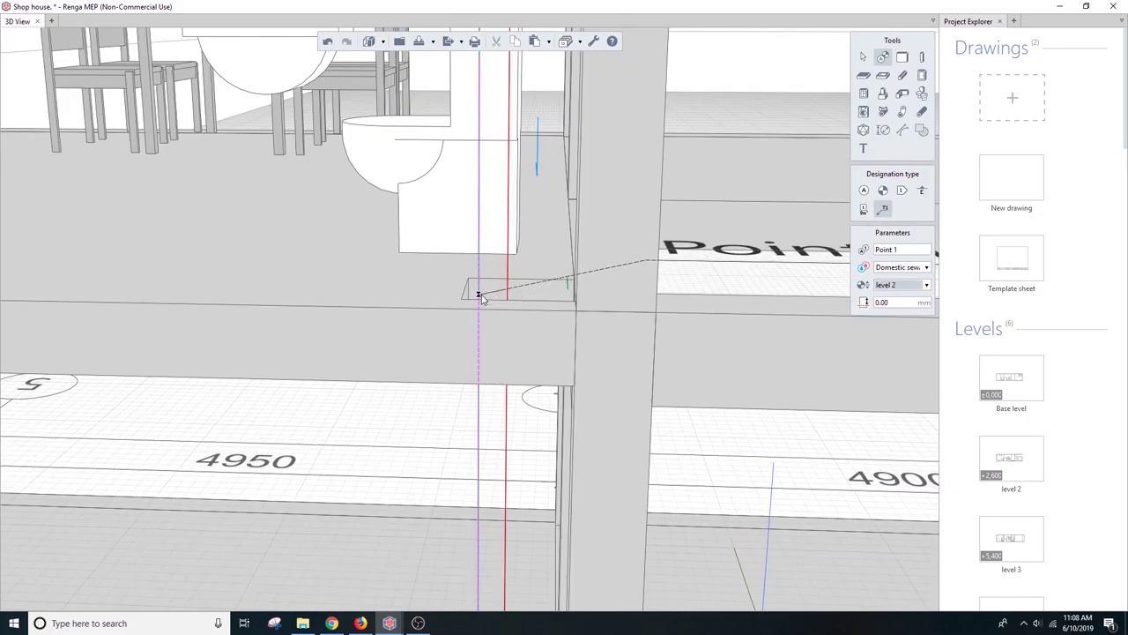
scroll(480, 298, "down", 1)
left_click(477, 292)
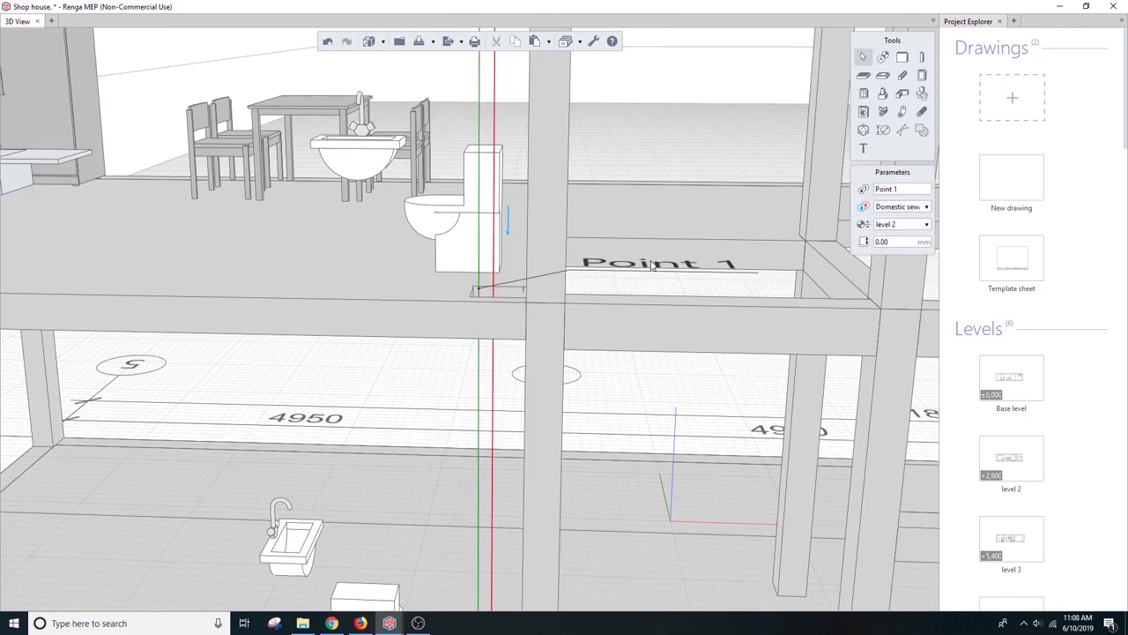
left_click(913, 248)
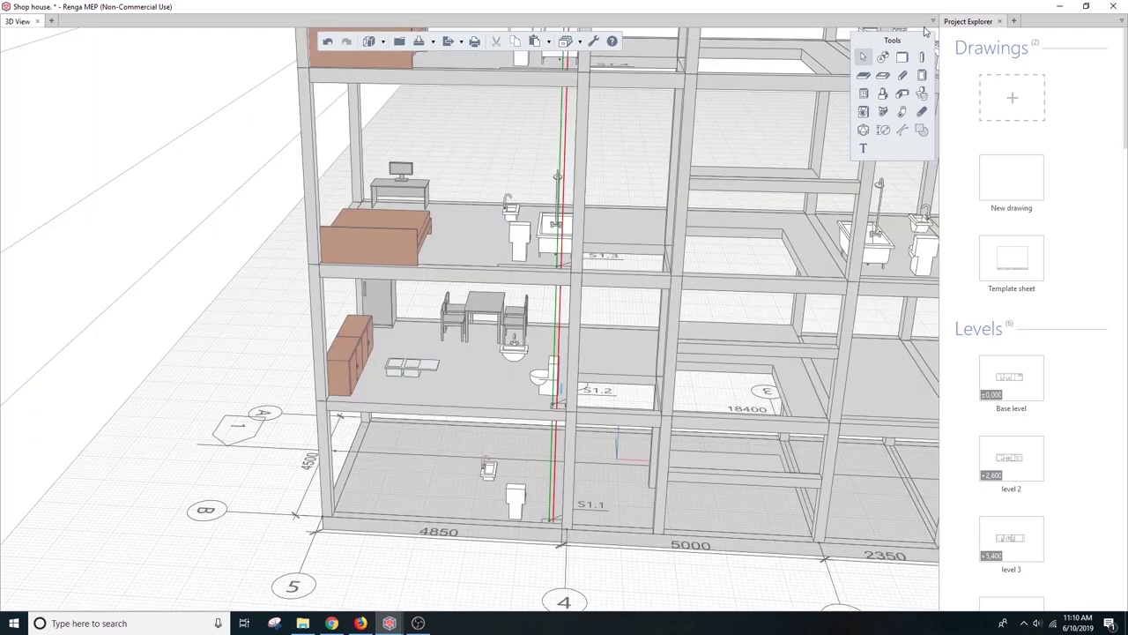
Step: Widen Project Explorer and open the Domestic sewage schematic
scroll(1023, 353, "down", 4)
scroll(1028, 529, "down", 5)
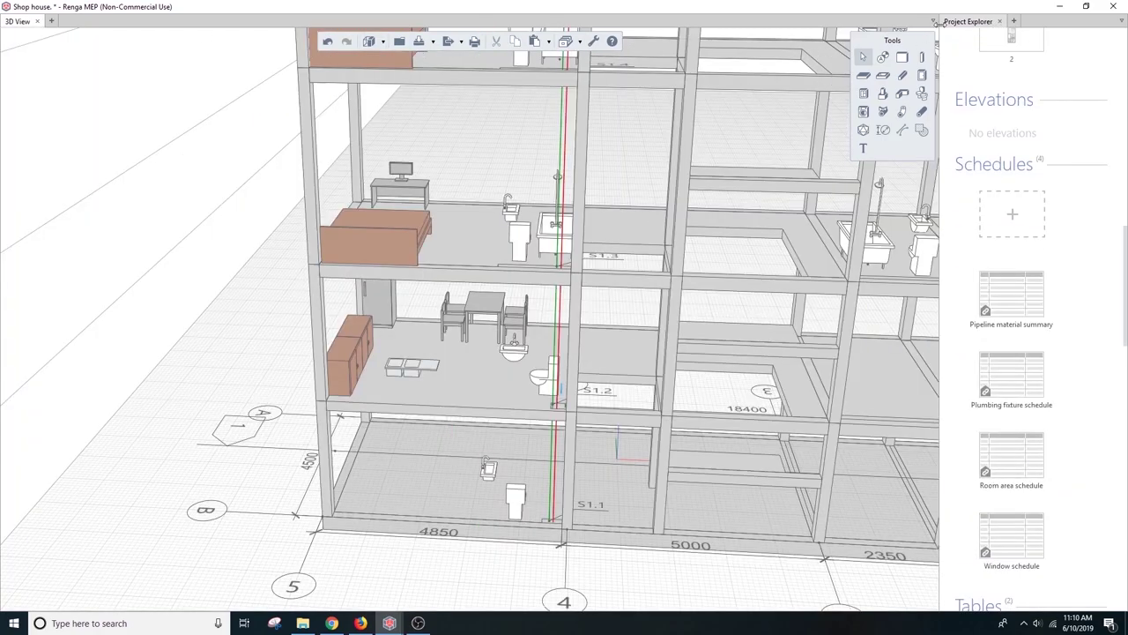
left_click_drag(939, 21, 500, 22)
double_click(764, 388)
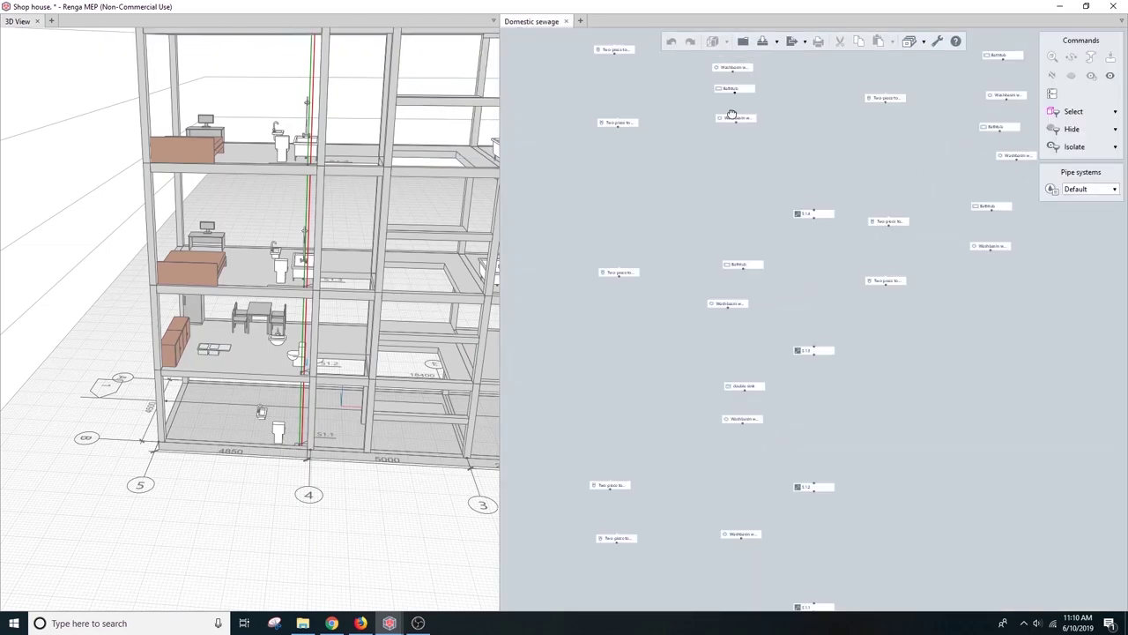
Step: Pick riser S1 in the schematic, jump to point S1.1 in 3D, and reposition its label
scroll(705, 370, "up", 3)
scroll(715, 365, "down", 1)
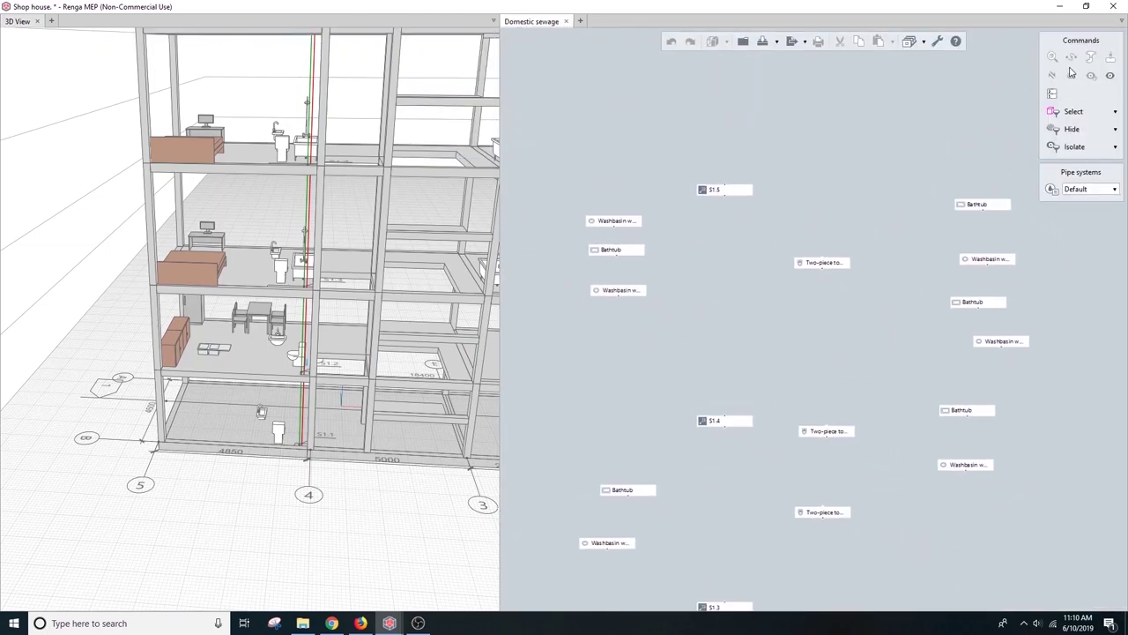
scroll(264, 309, "up", 3)
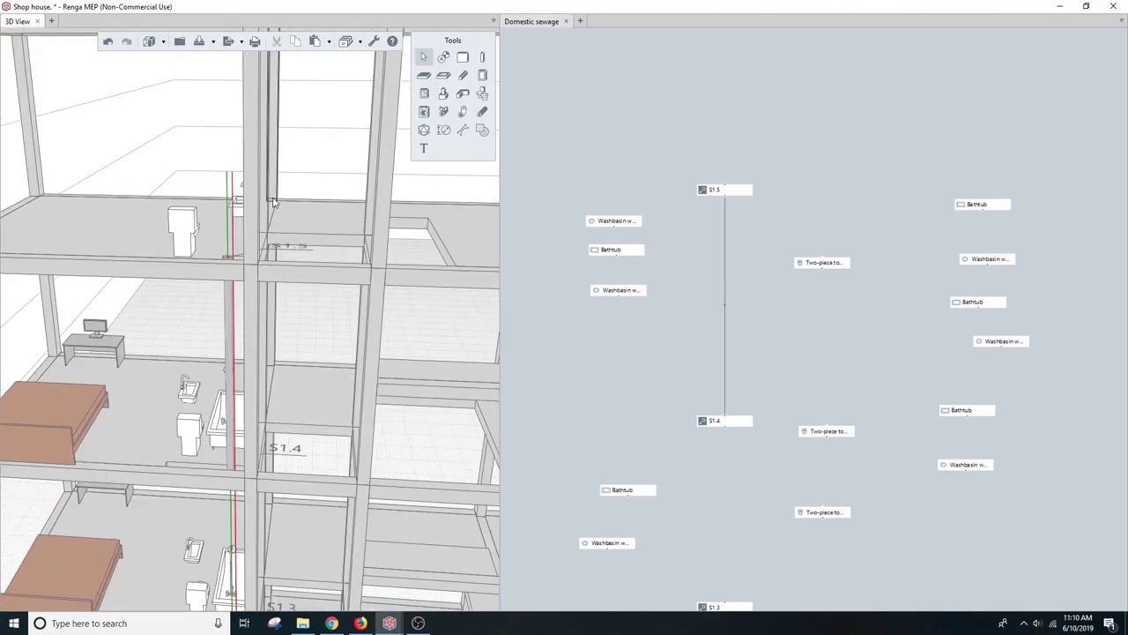
middle_click_drag(728, 617, 680, 217)
left_click(676, 384)
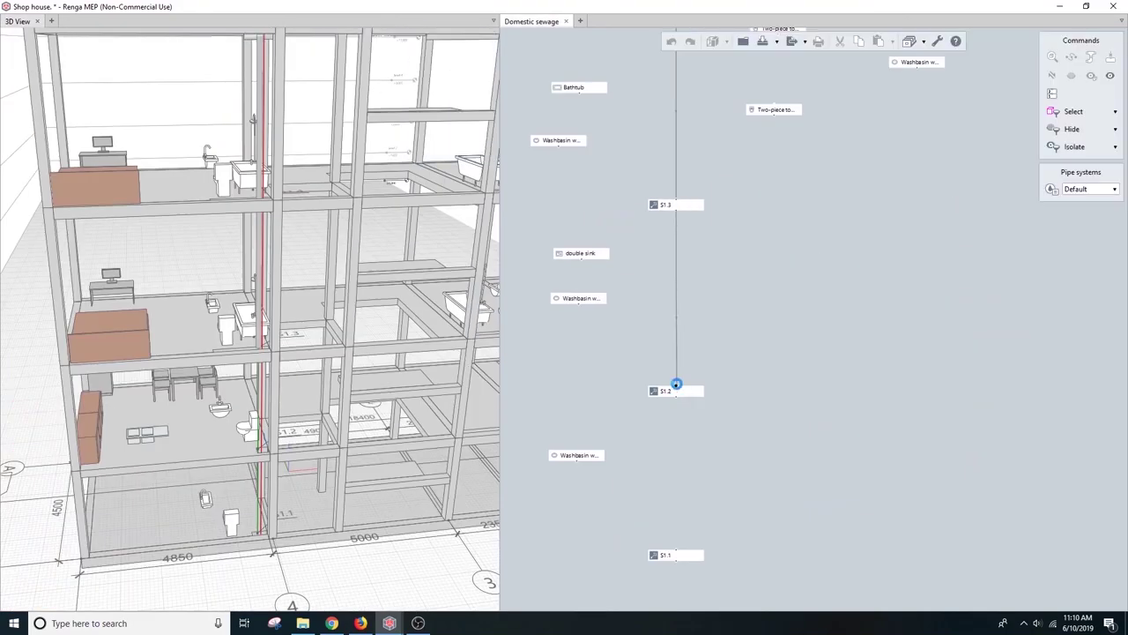
left_click(678, 555)
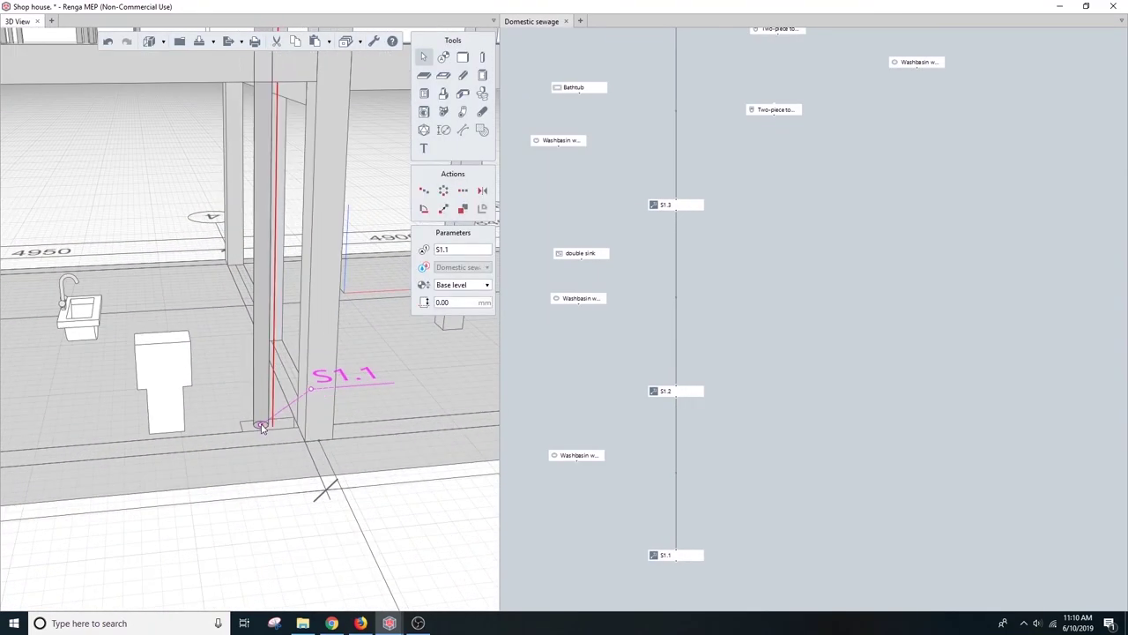
left_click_drag(261, 427, 259, 486)
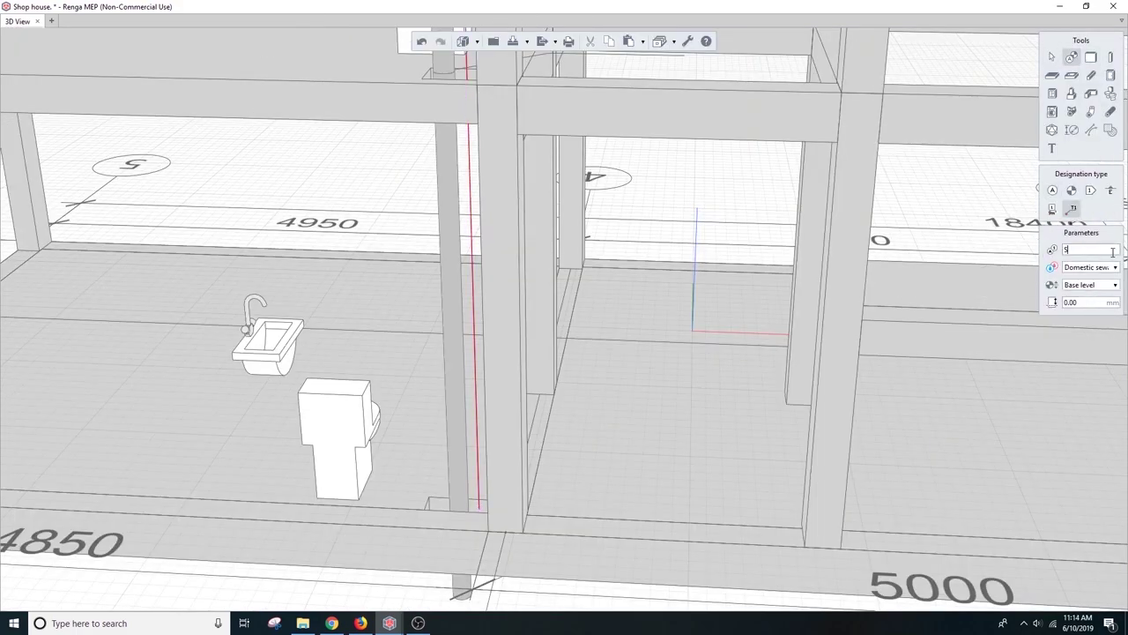
Step: Place riser points S2.1 on base level and S2.2 on level 2, then switch to level 3
left_click(465, 515)
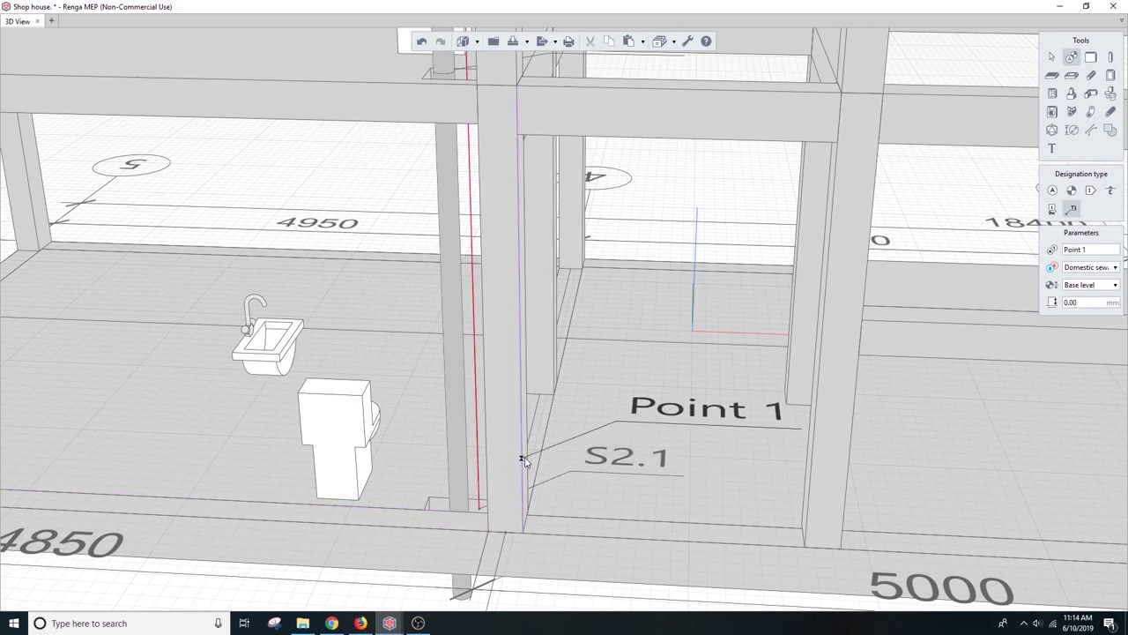
scroll(493, 458, "down", 2)
left_click(1115, 285)
left_click(1091, 313)
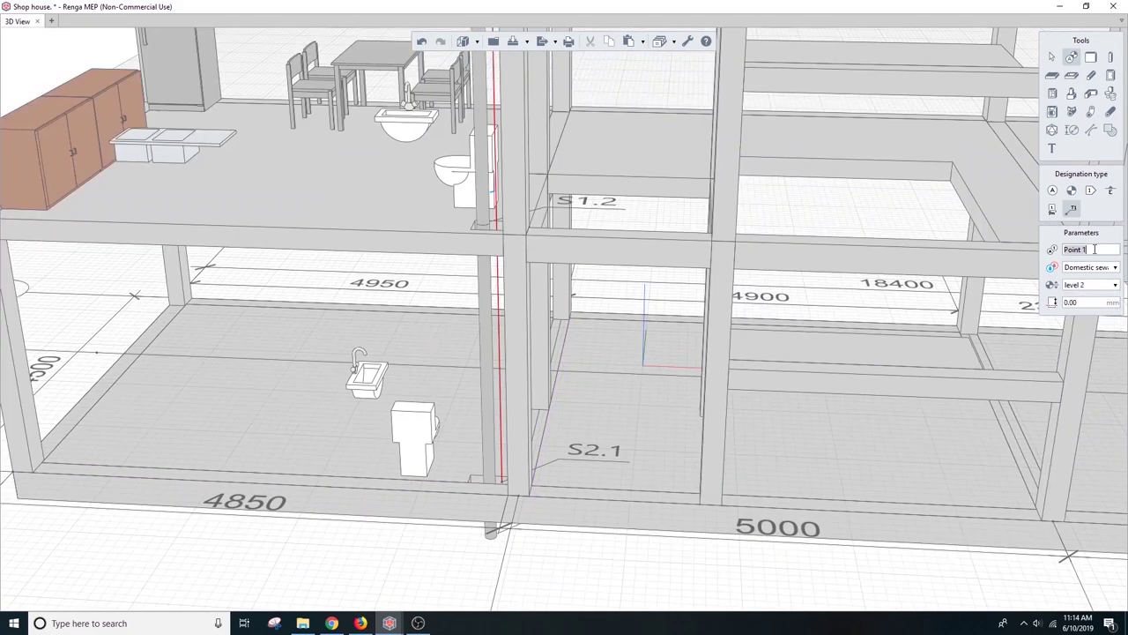
scroll(529, 235, "up", 3)
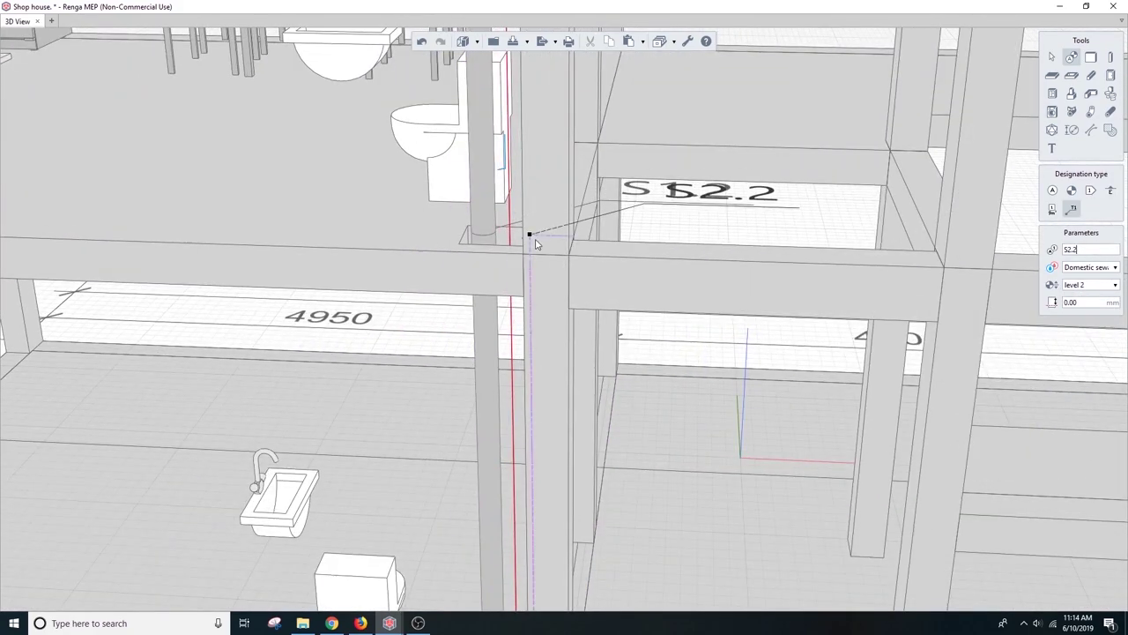
left_click(532, 230)
scroll(565, 408, "down", 2)
left_click(1093, 285)
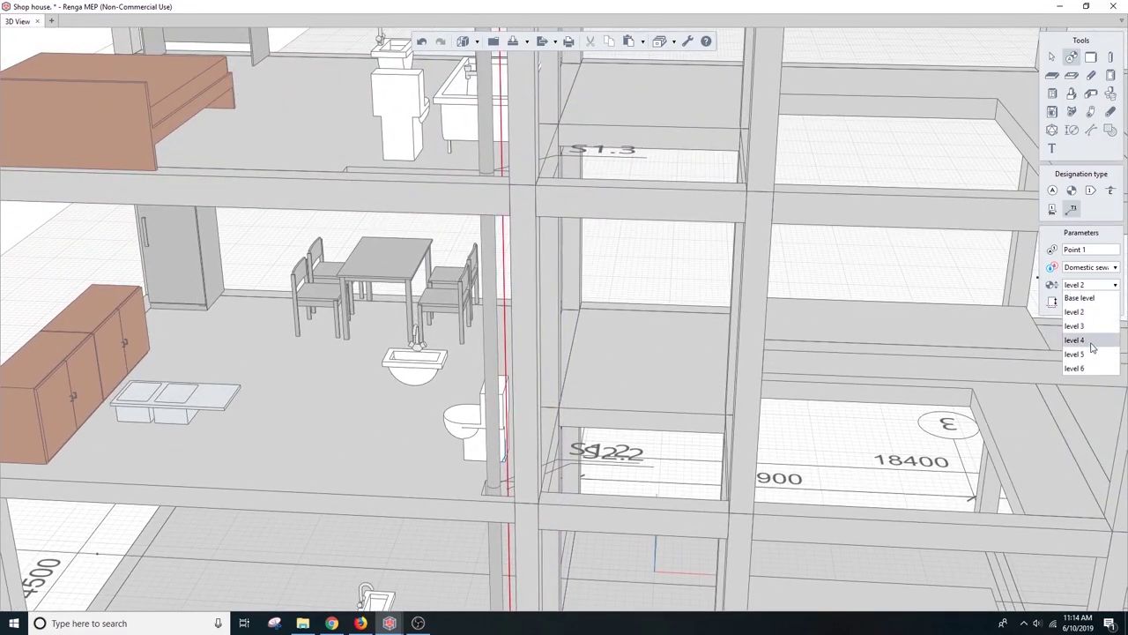
left_click(1089, 328)
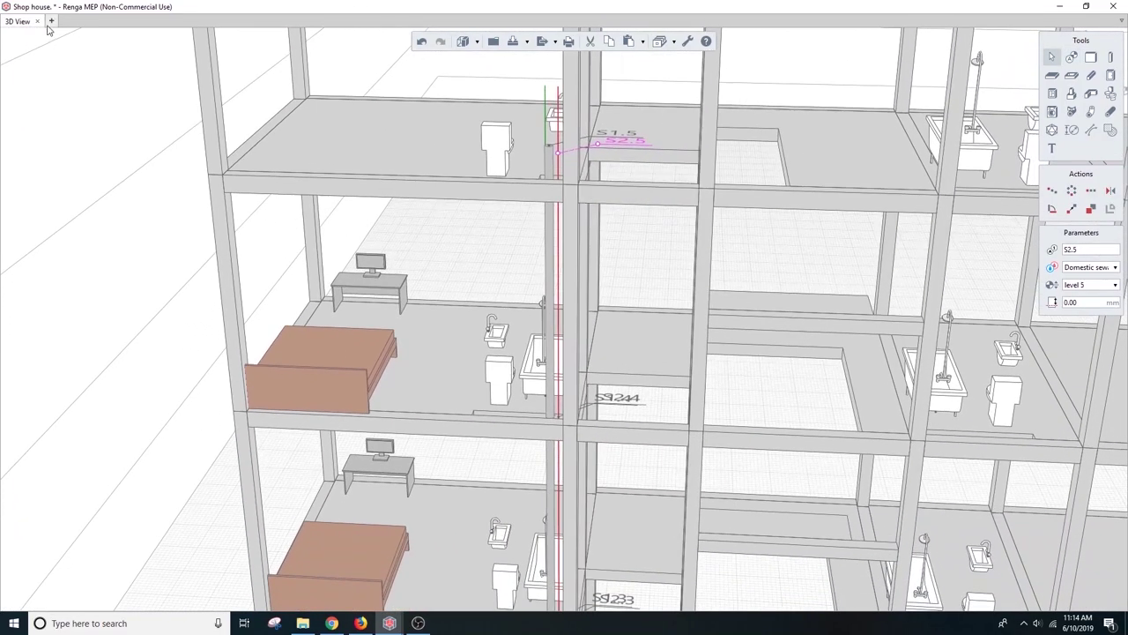
Step: Open the Domestic sewage schematic and dock it beside the 3D view
left_click(51, 20)
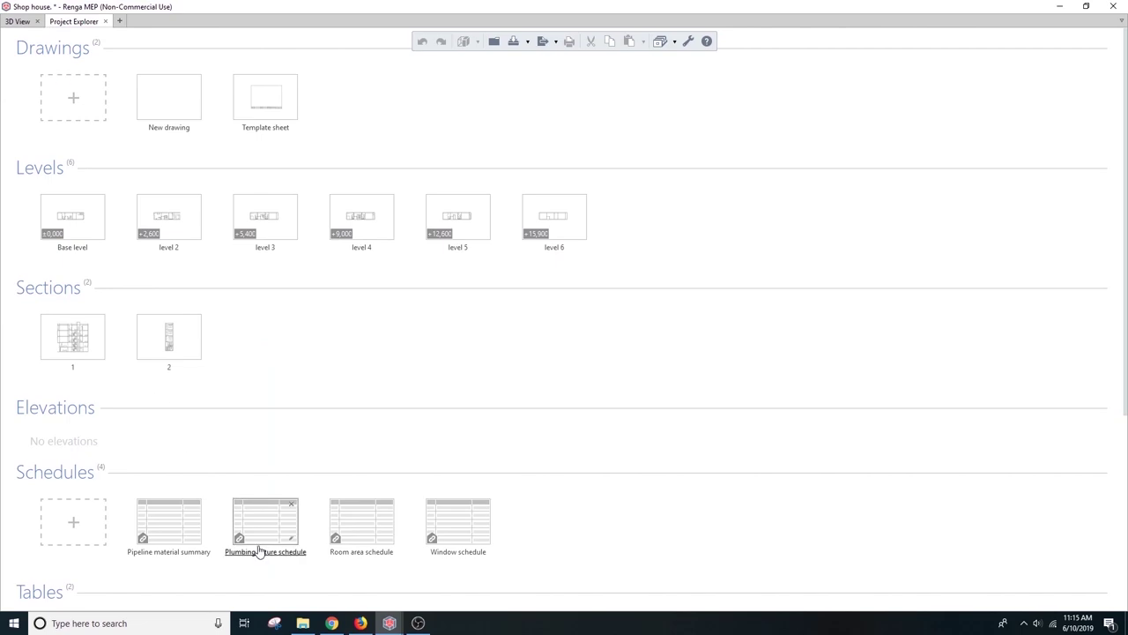
scroll(260, 549, "down", 3)
double_click(265, 520)
left_click_drag(75, 21, 804, 264)
scroll(765, 422, "up", 1)
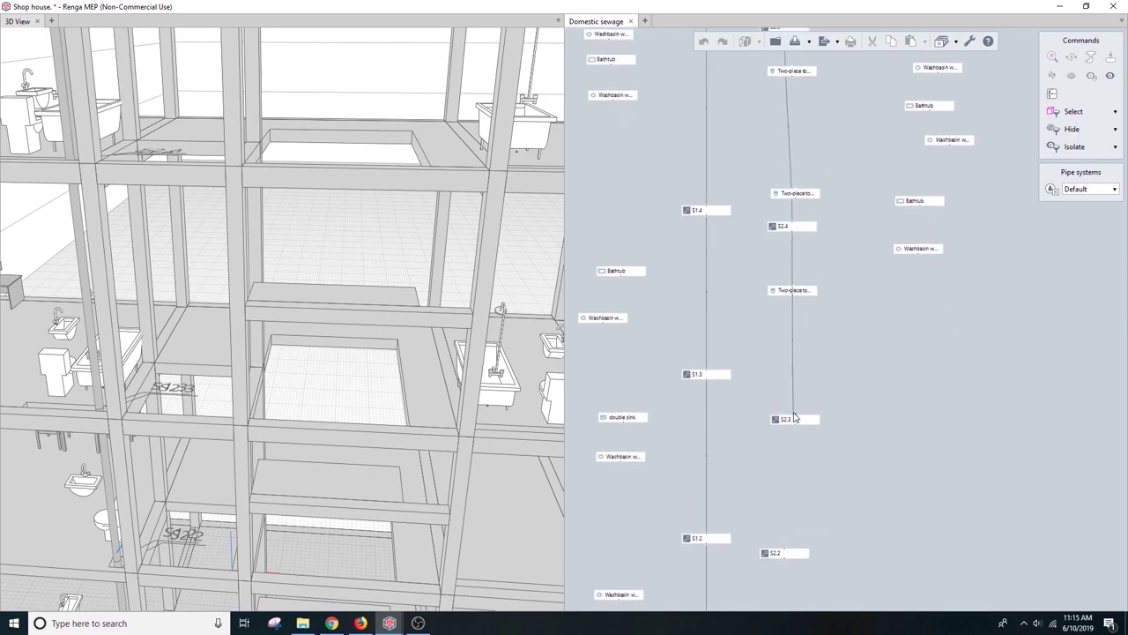
Step: Connect the ground-floor Washbasin node to riser S2 near node S2.1
mouse_move(791, 557)
middle_mouse_down()
mouse_move(803, 350)
mouse_move(771, 333)
middle_mouse_up()
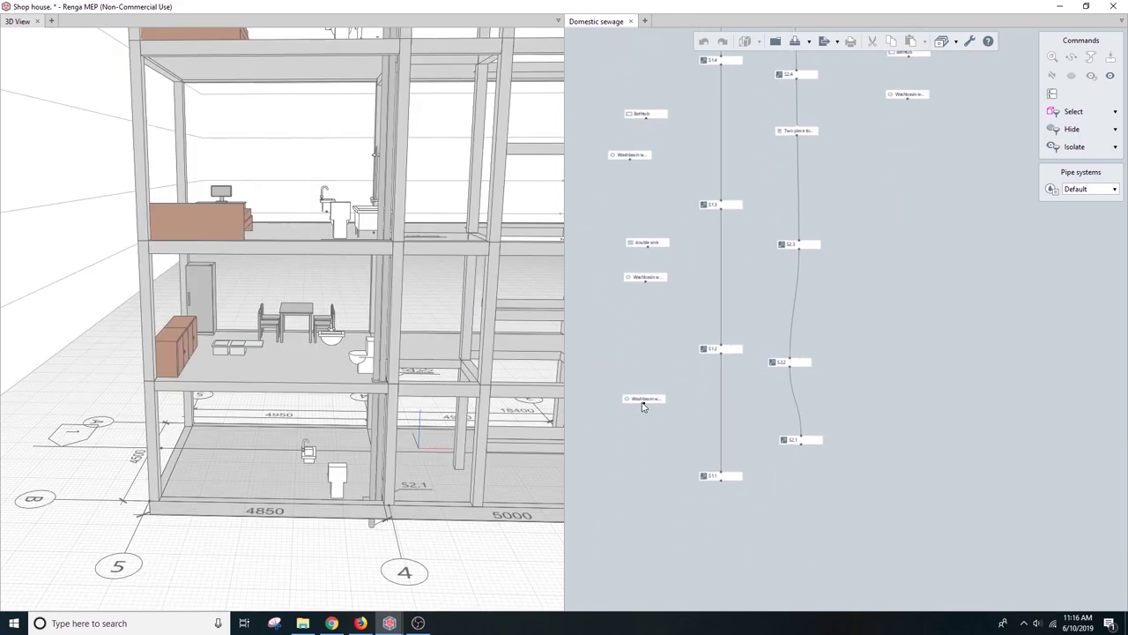
scroll(647, 401, "up", 2)
middle_click_drag(676, 395, 701, 425)
scroll(781, 403, "down", 1)
middle_click_drag(781, 403, 785, 373)
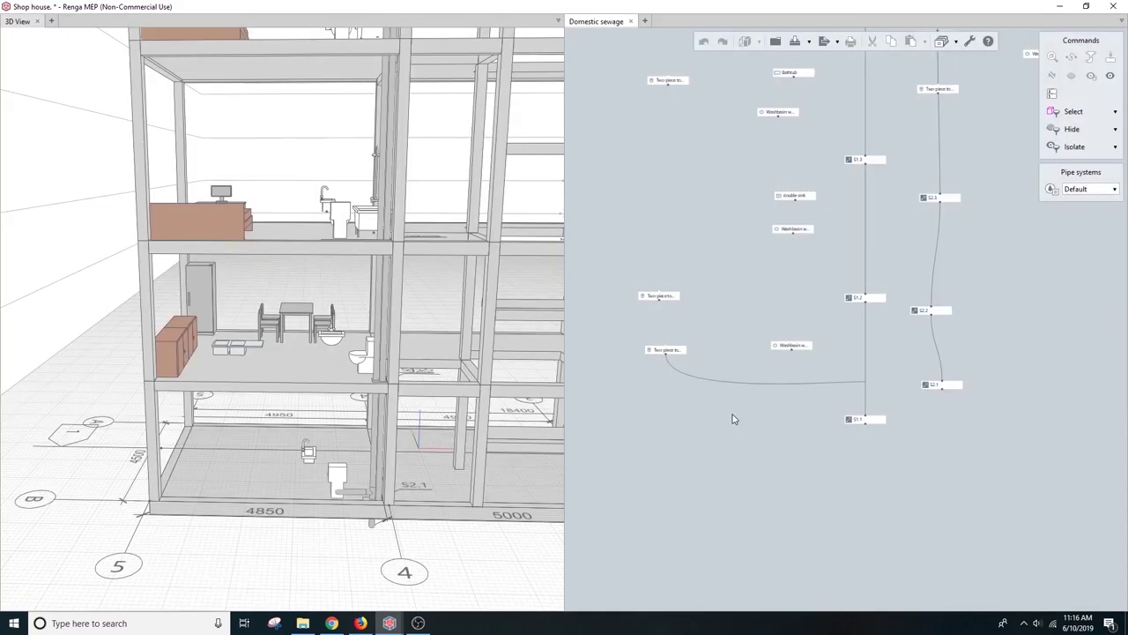
left_click_drag(792, 348, 937, 357)
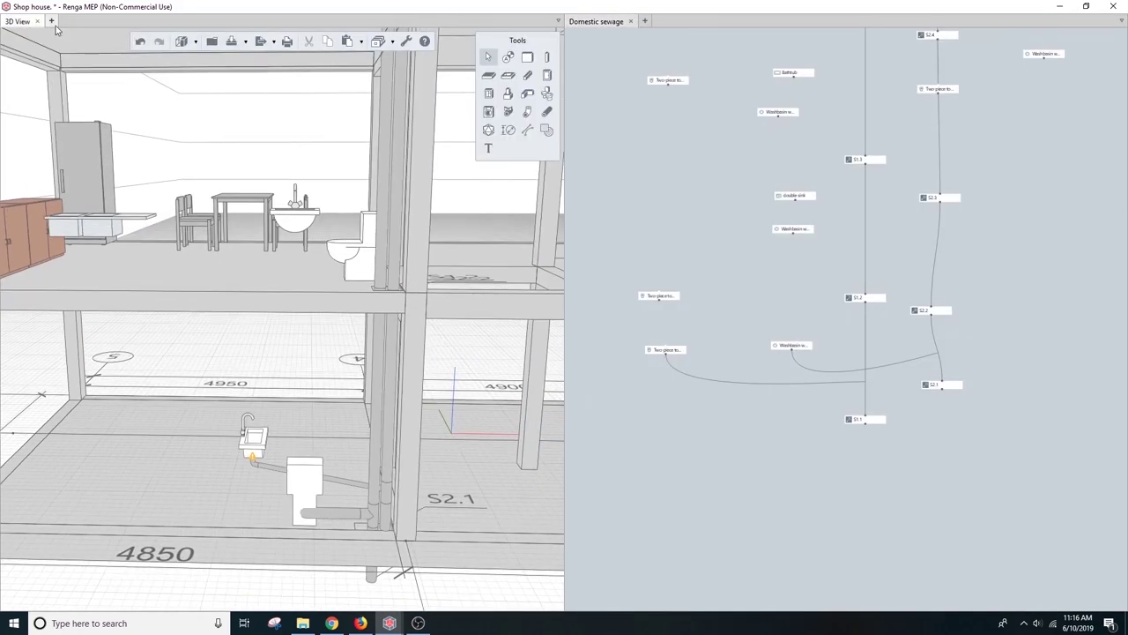
Step: In the Base level plan, reroute the washbasin drain along the wall to the riser
left_click(52, 21)
double_click(73, 216)
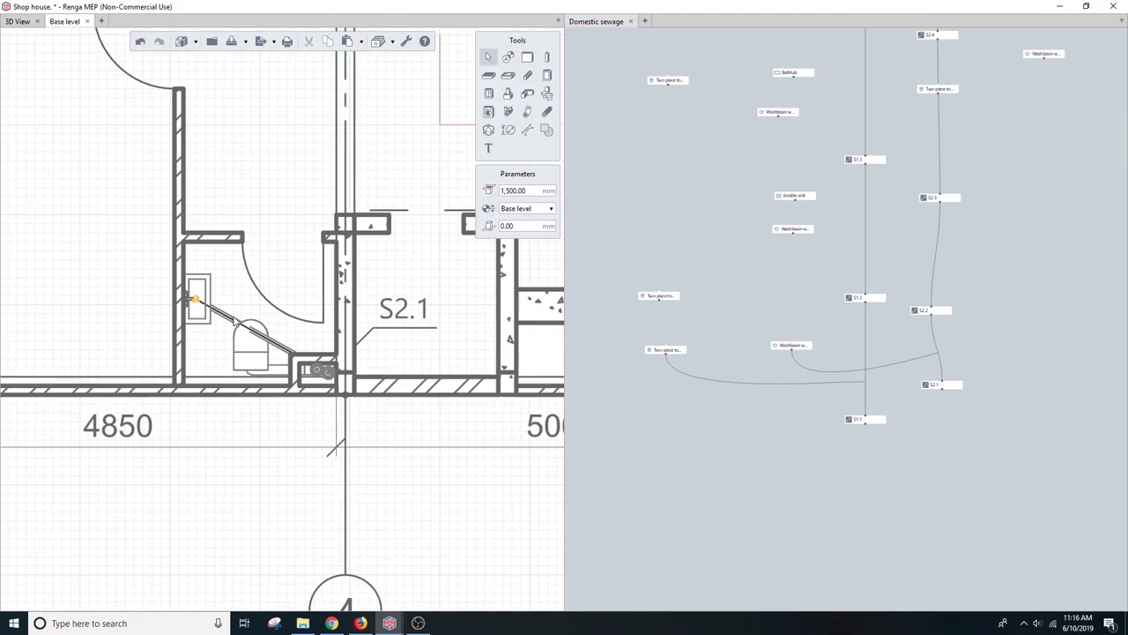
left_click(299, 342)
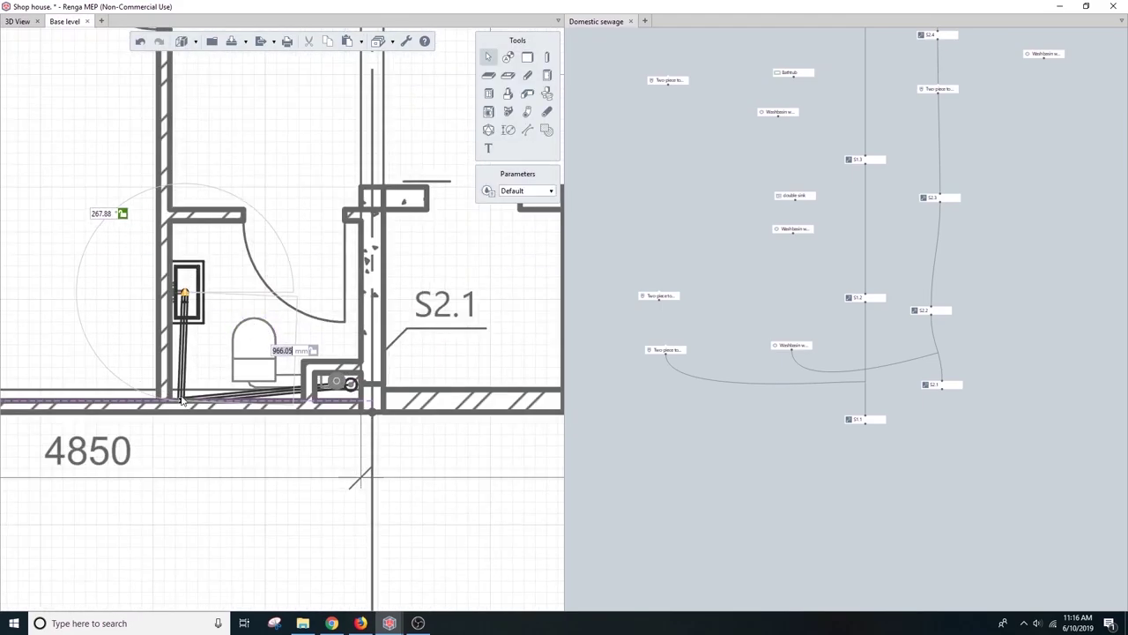
scroll(335, 394, "up", 2)
left_click_drag(229, 392, 338, 407)
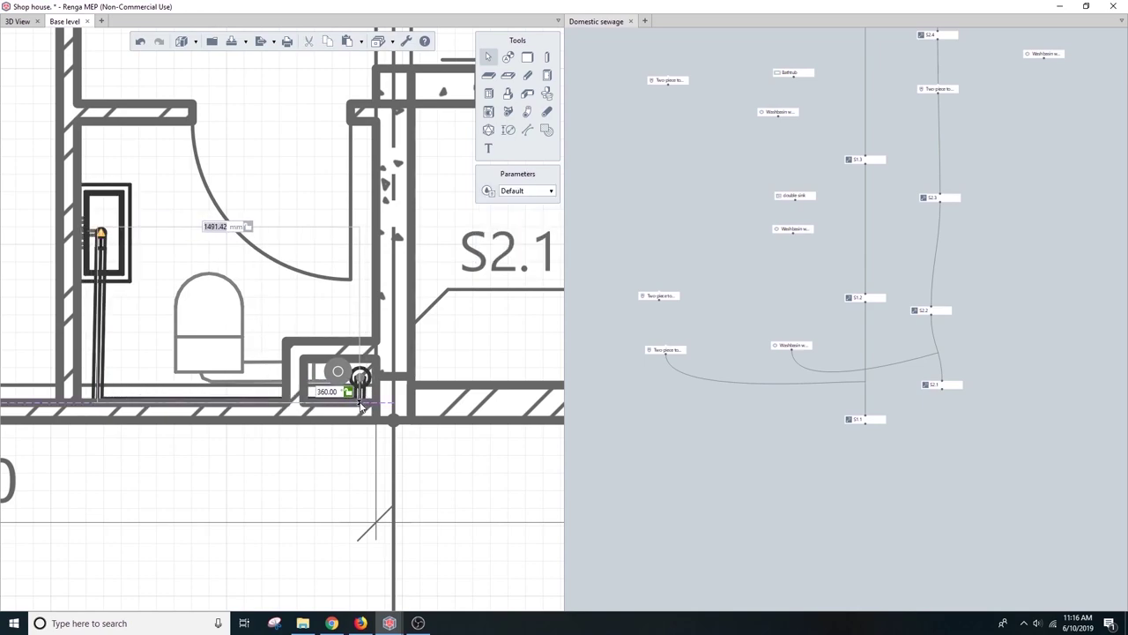
left_click(360, 406)
scroll(365, 404, "up", 3)
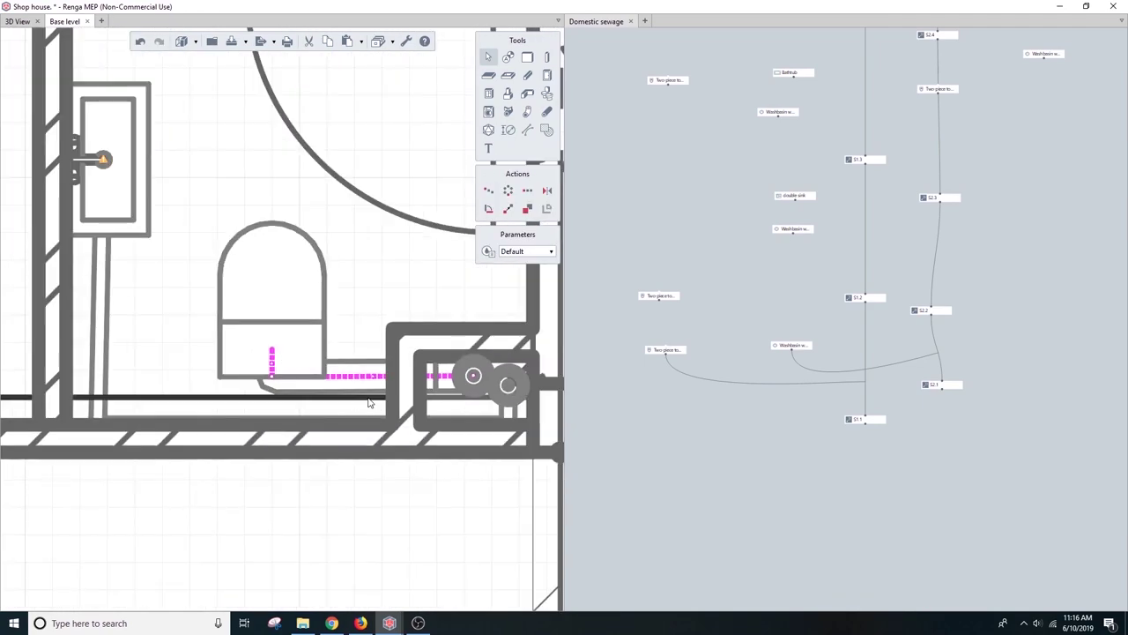
scroll(369, 403, "down", 1)
scroll(265, 335, "down", 1)
left_click(189, 330)
scroll(188, 331, "up", 2)
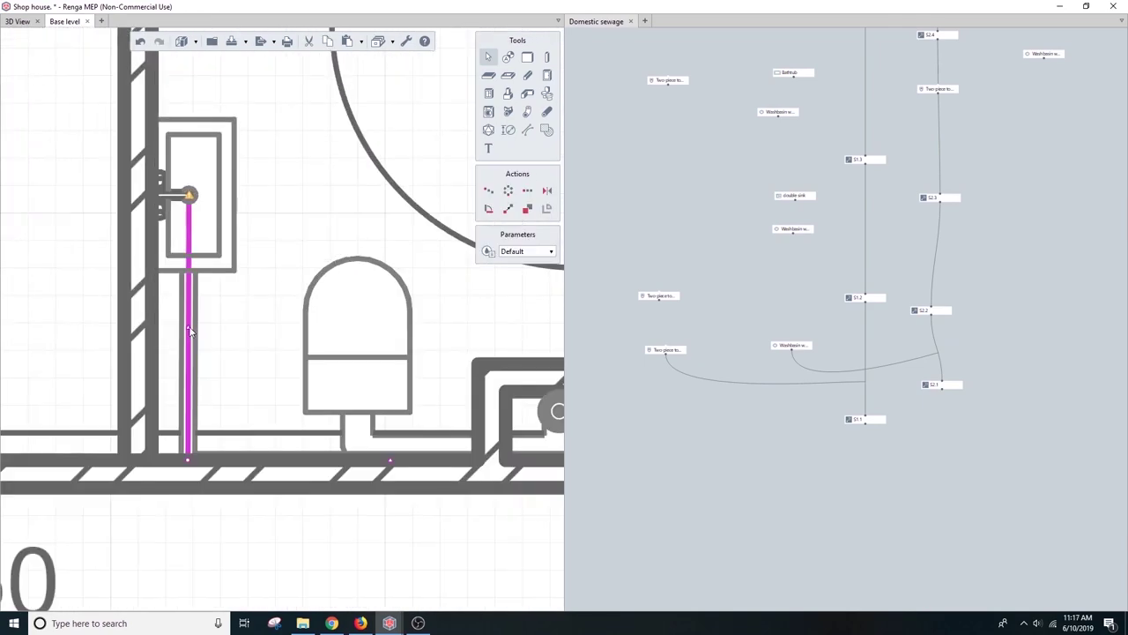
left_click(224, 340)
Step: In 3D, lower the washbasin pipe's bend vertex so the run is level
left_click(17, 22)
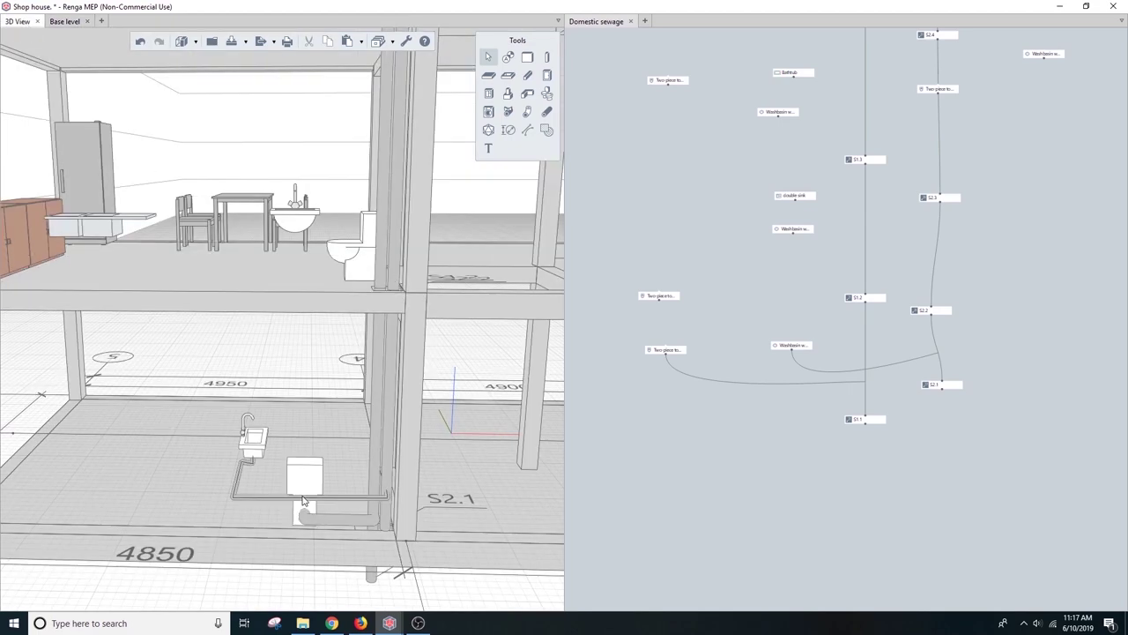
scroll(322, 479, "up", 3)
right_click(236, 446)
key("Escape")
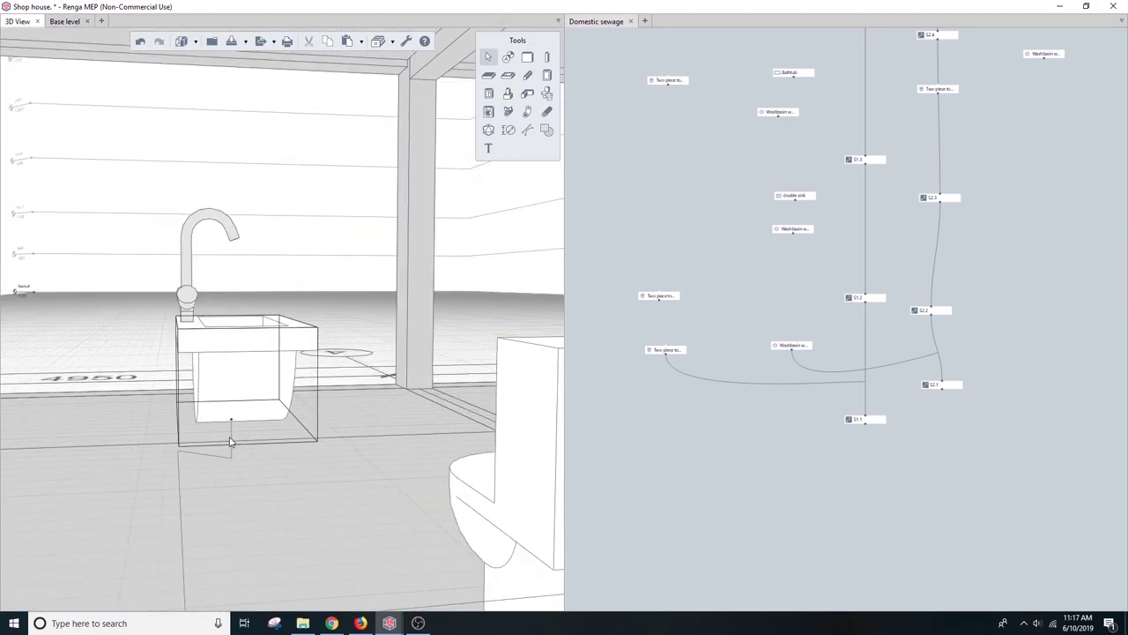
scroll(232, 461, "up", 2)
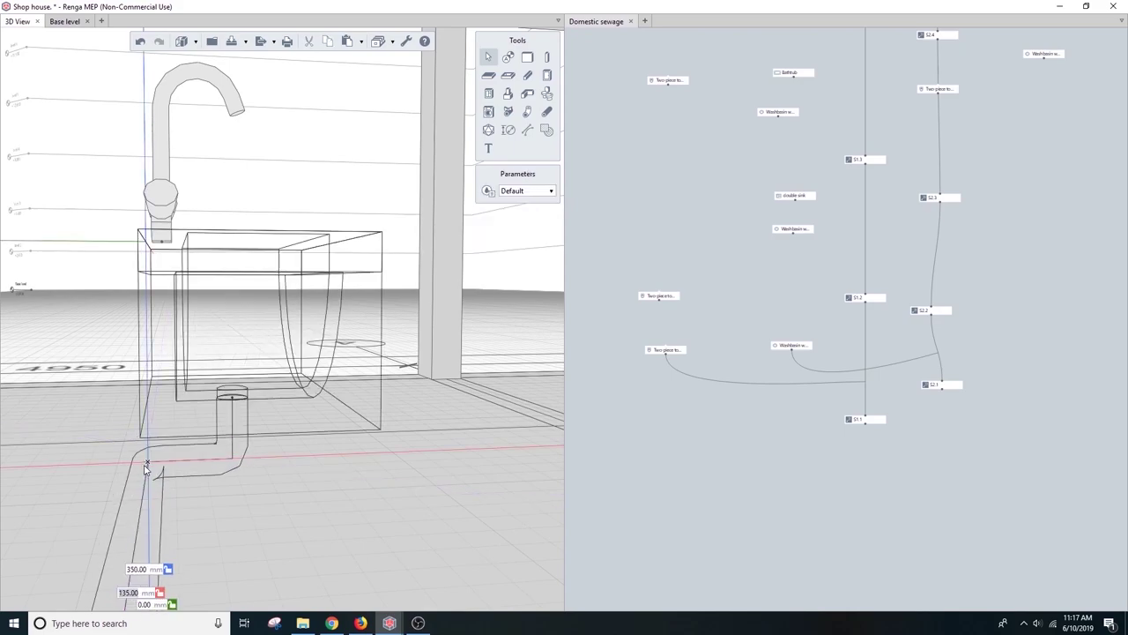
left_click_drag(148, 447, 147, 461)
left_click(220, 468)
mouse_move(196, 467)
middle_mouse_down()
mouse_move(240, 523)
mouse_move(163, 529)
mouse_move(207, 337)
middle_mouse_up()
Step: Select the washbasin drain pipe and pick the Elbow 90° PPR fitting type
right_click(207, 337)
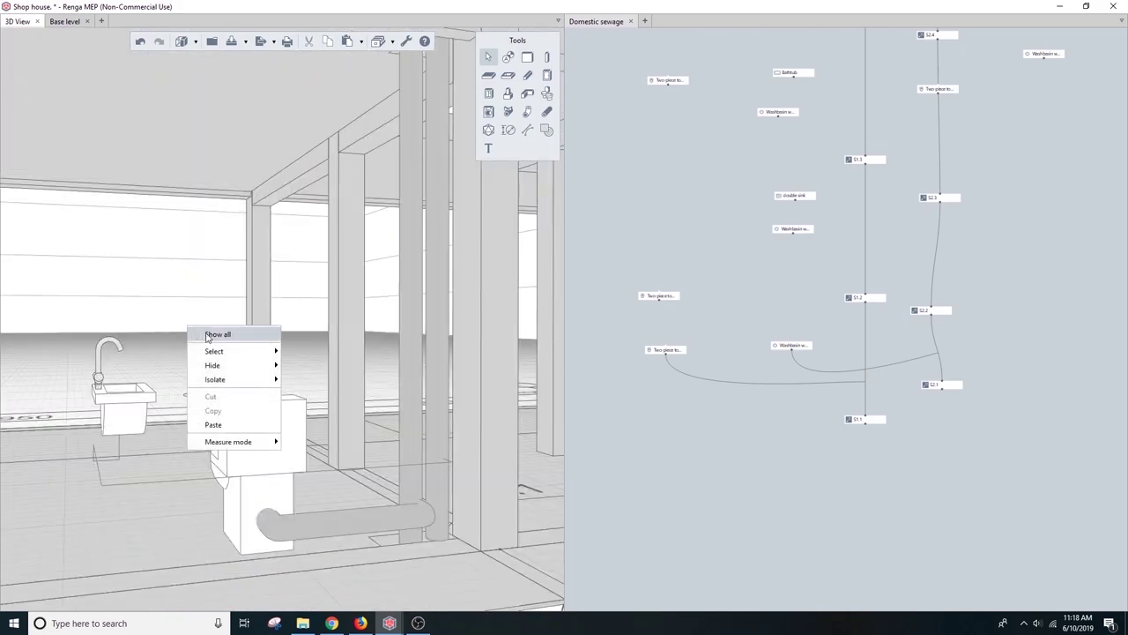
left_click(551, 252)
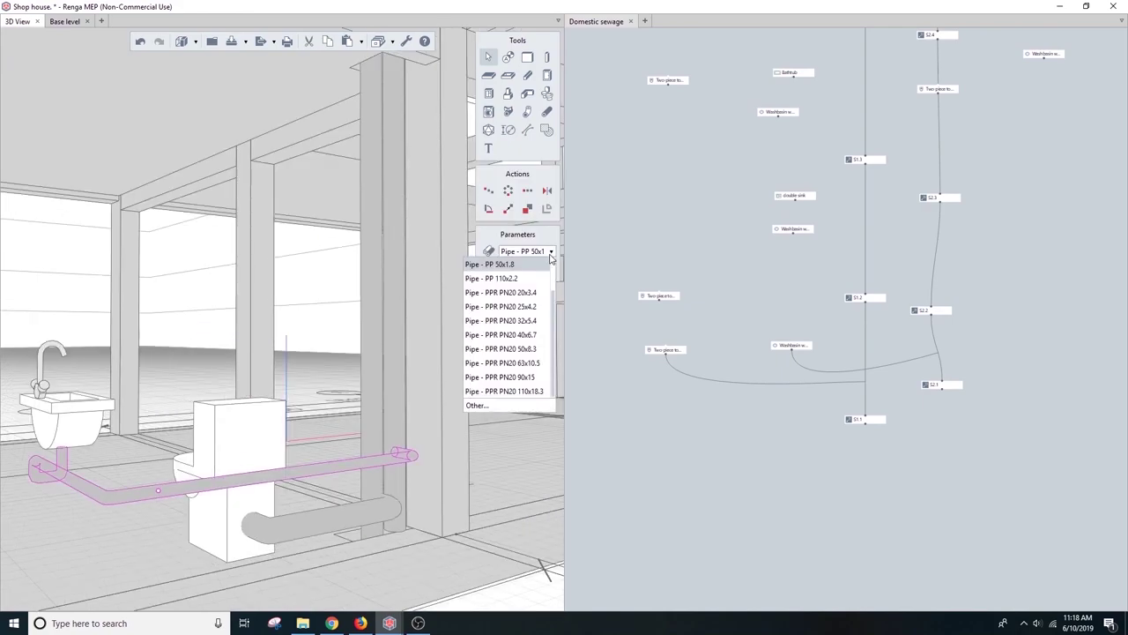
left_click(529, 322)
left_click(527, 111)
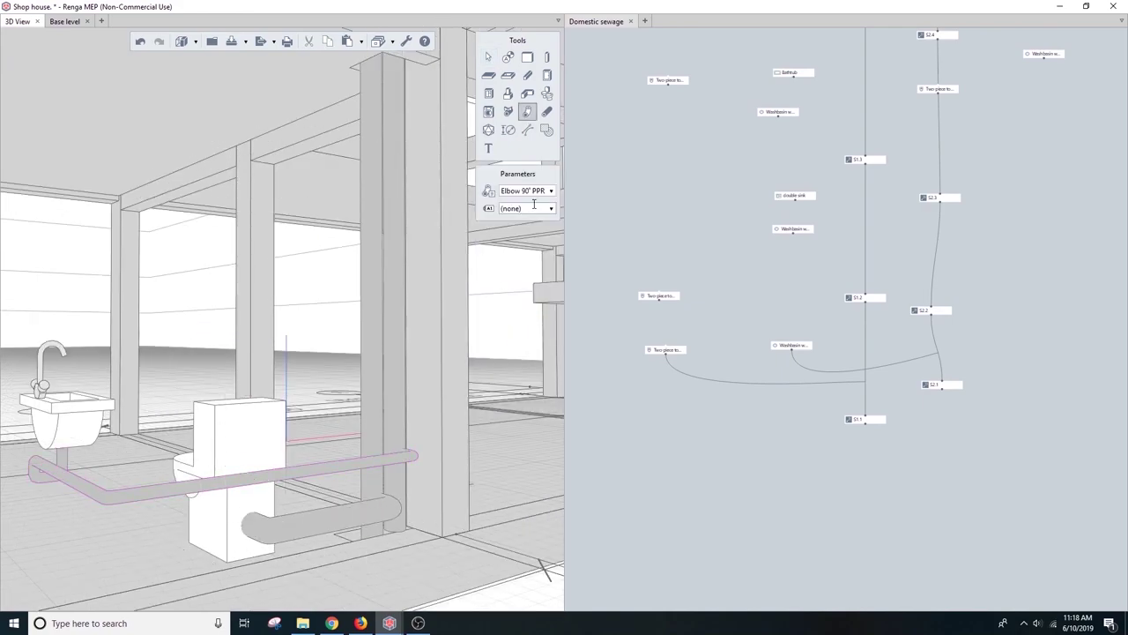
left_click(533, 192)
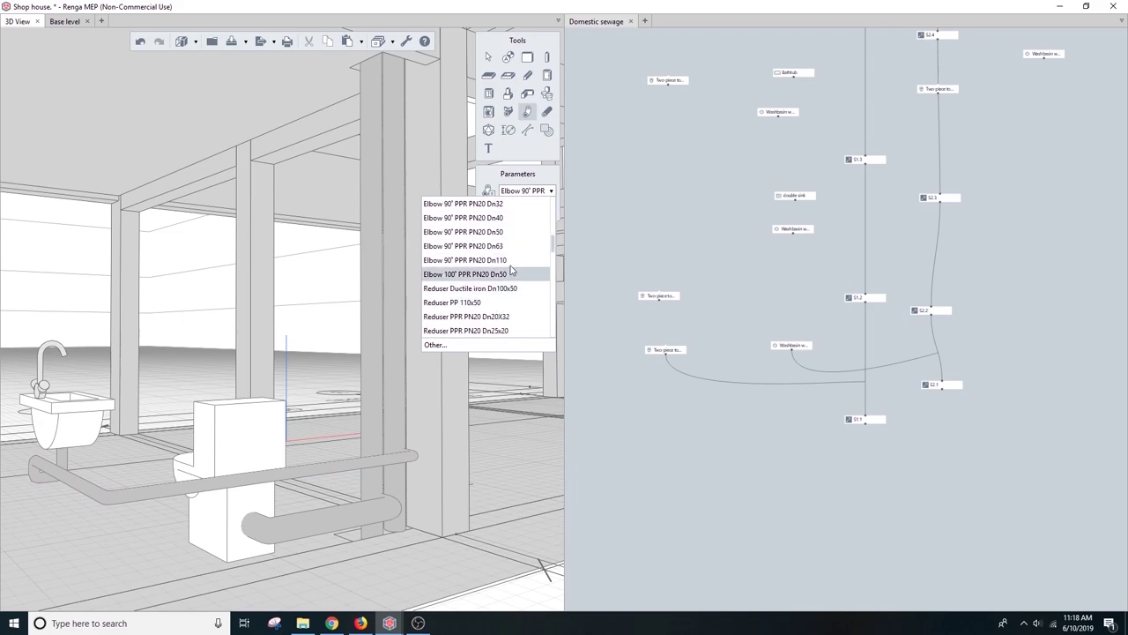
left_click(509, 260)
Step: Place Elbow 90° PPR fittings at the toilet pipe end and washbasin drain end
mouse_move(264, 531)
middle_mouse_down()
mouse_move(315, 557)
mouse_move(424, 498)
middle_mouse_up()
left_click(424, 499)
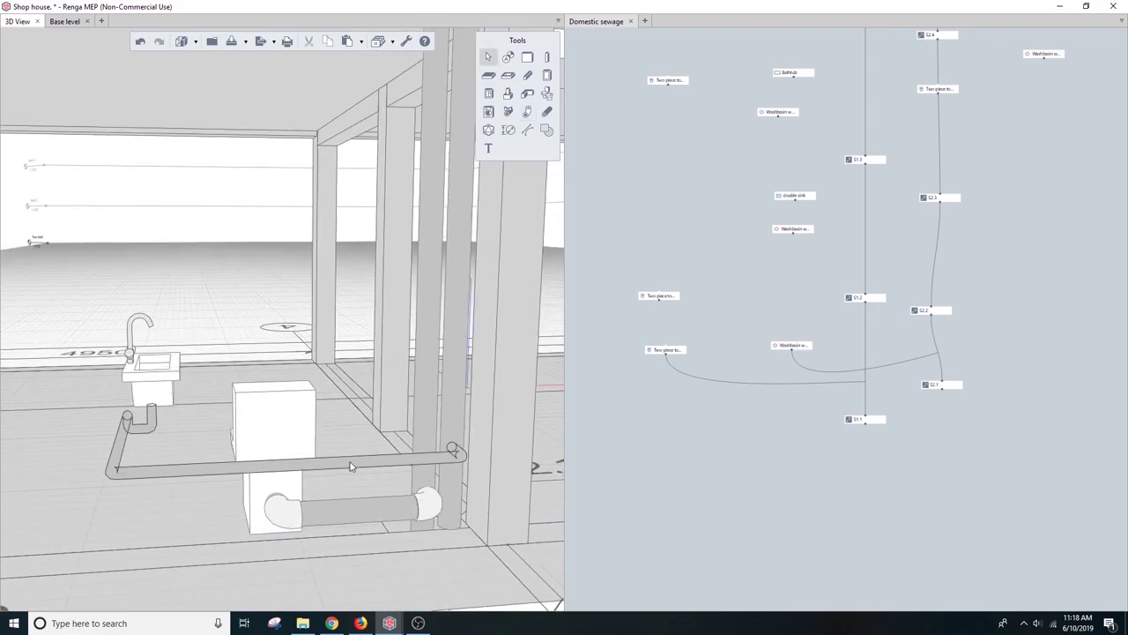
left_click(527, 111)
left_click(546, 191)
left_click(509, 260)
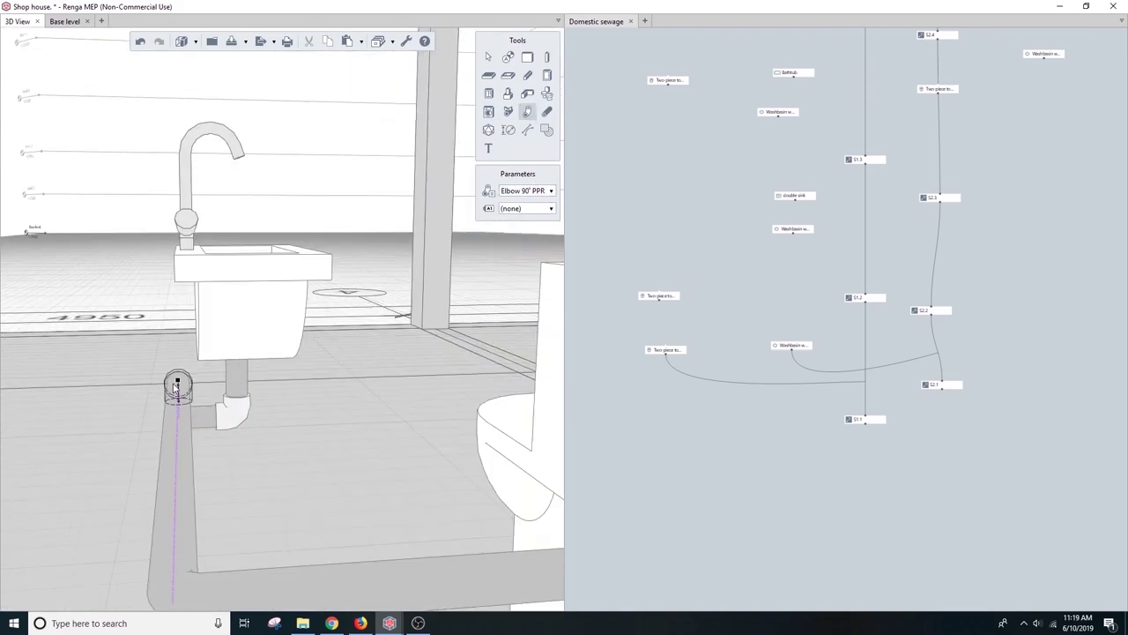
left_click(177, 386)
key("Escape")
Step: Place a Reduser tee PPR where the drain pipe meets the riser
left_click(528, 112)
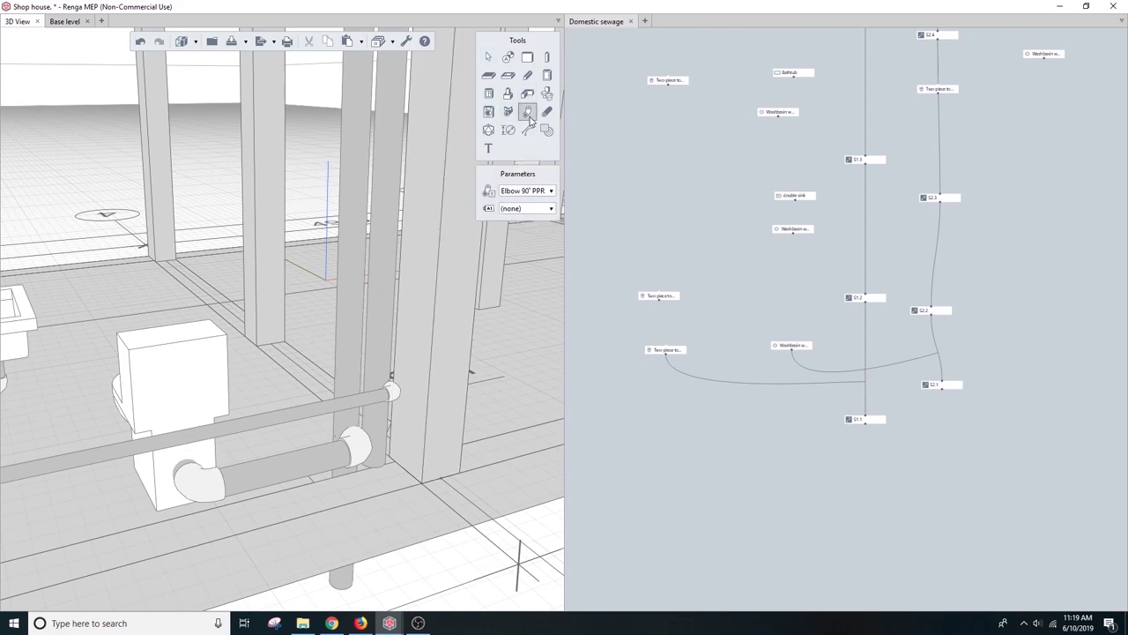
left_click(553, 192)
left_click(506, 291)
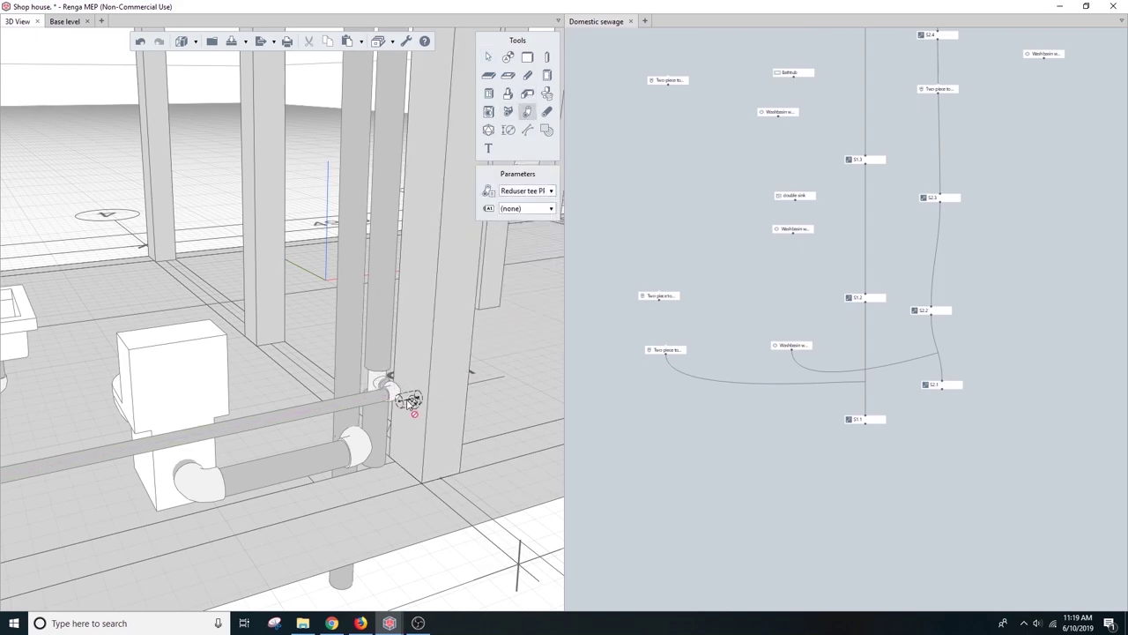
left_click(408, 401)
key("Escape")
key("Escape")
scroll(379, 388, "up", 5)
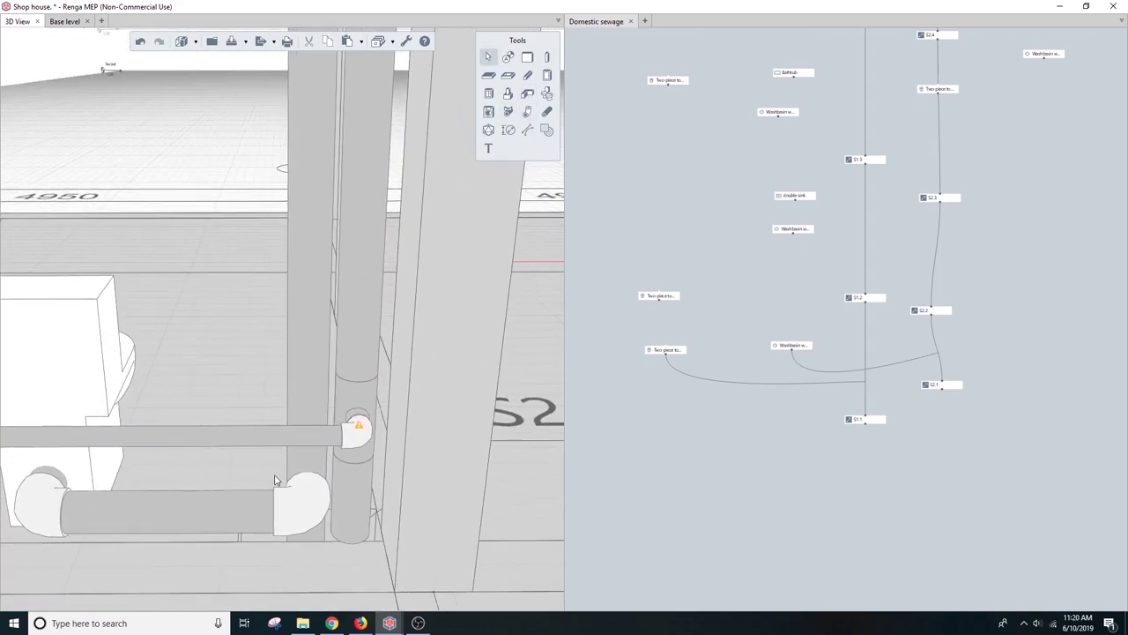
right_click(393, 417)
Step: Try a pipe from the tee connector, cancel it, and select the elbow by the washbasin
key("Escape")
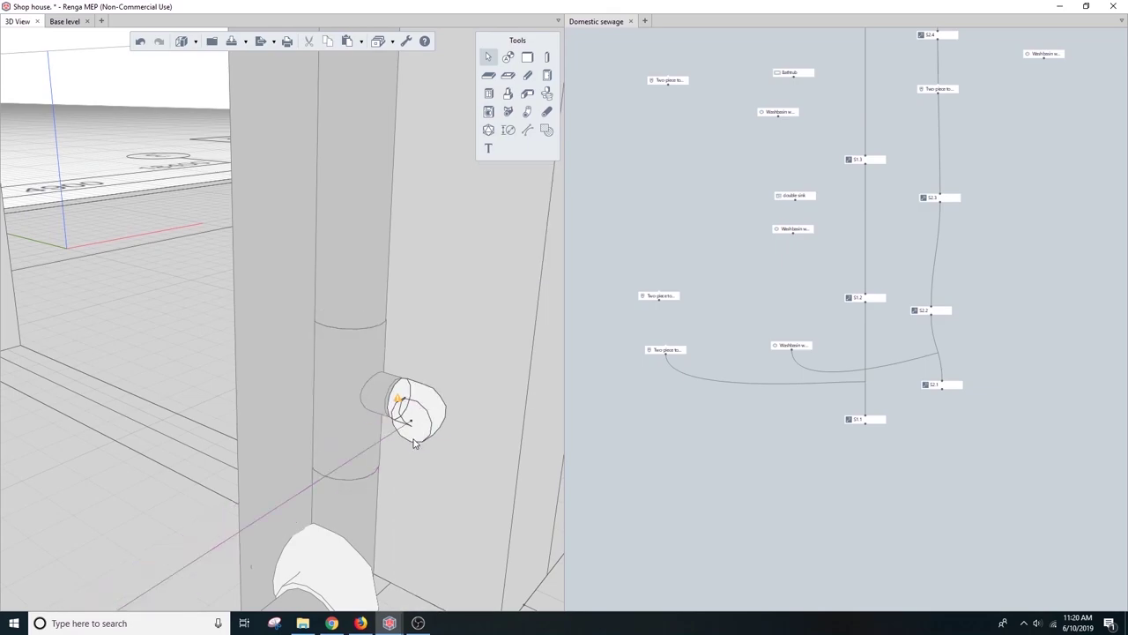
left_click(398, 402)
key("Escape")
scroll(414, 405, "down", 5)
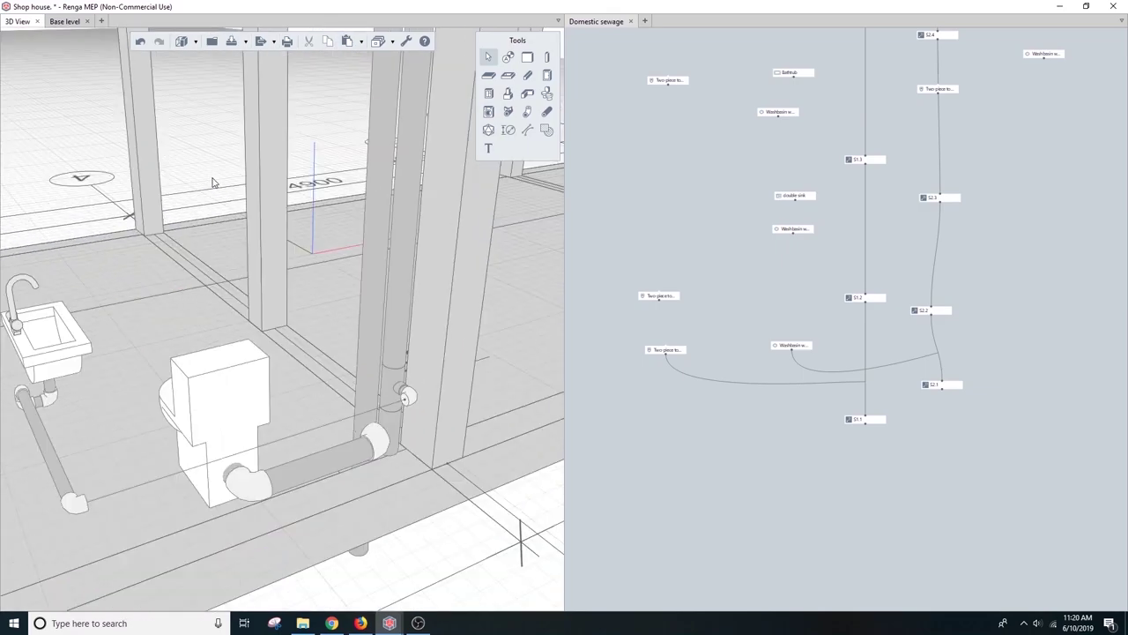
right_click(205, 170)
key("Escape")
mouse_move(424, 440)
middle_mouse_down()
mouse_move(447, 521)
mouse_move(176, 387)
middle_mouse_up()
left_click(149, 384)
Step: Duplicate the Elbow 90° PPR PN20 Dn50 fitting style as a new style with Polypropylene material
left_click(524, 252)
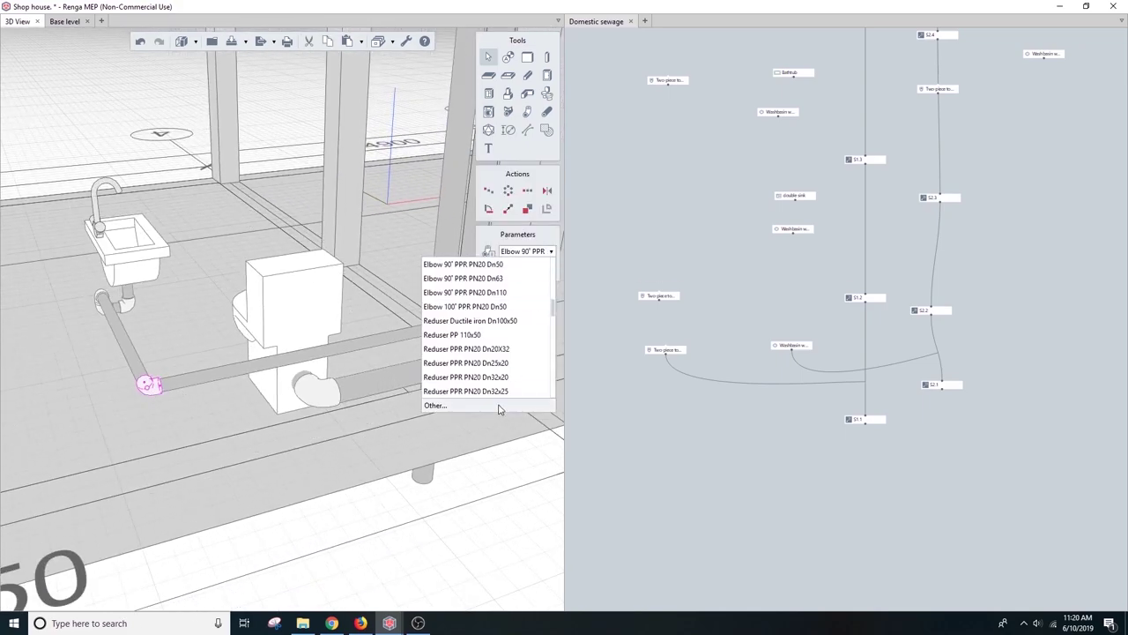
left_click(468, 406)
left_click(136, 123)
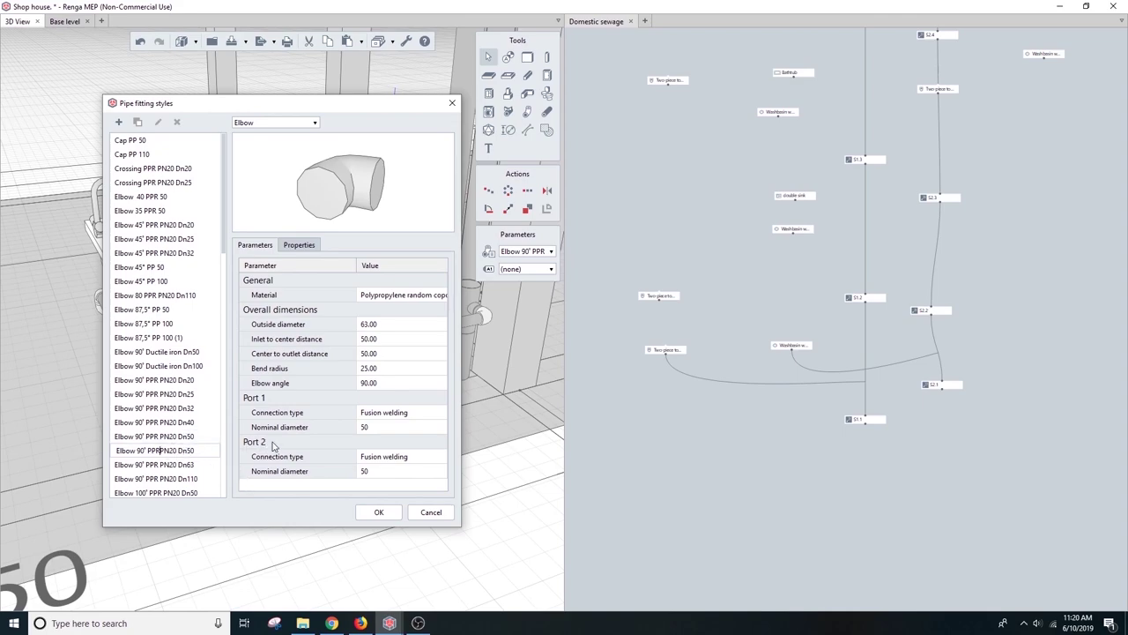
left_click(416, 289)
left_click(428, 295)
left_click(352, 436)
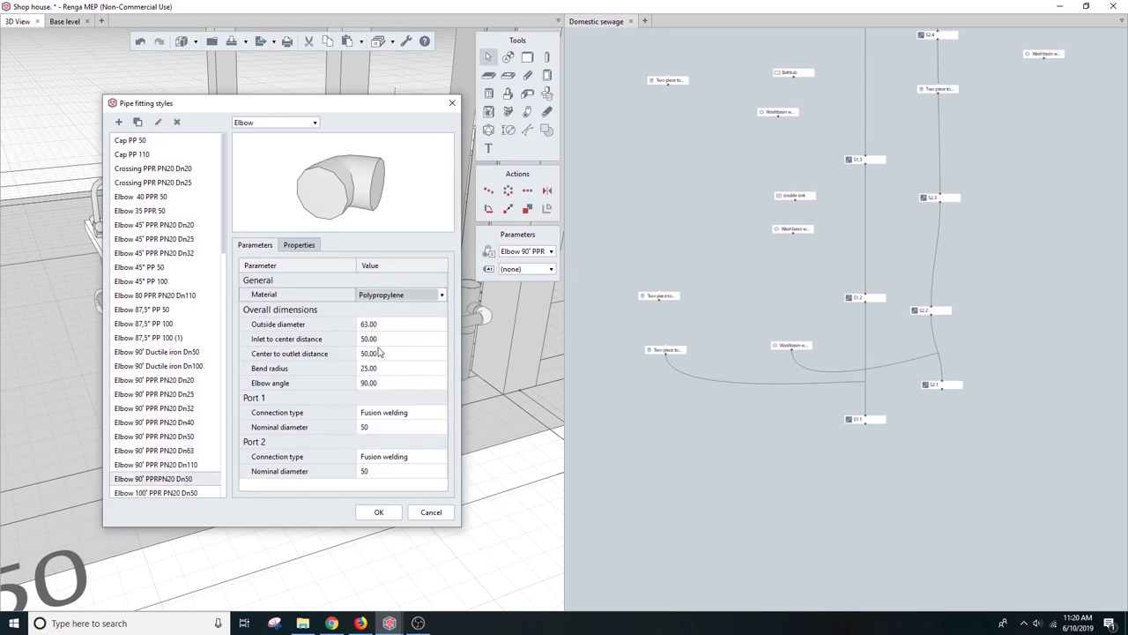
left_click(379, 512)
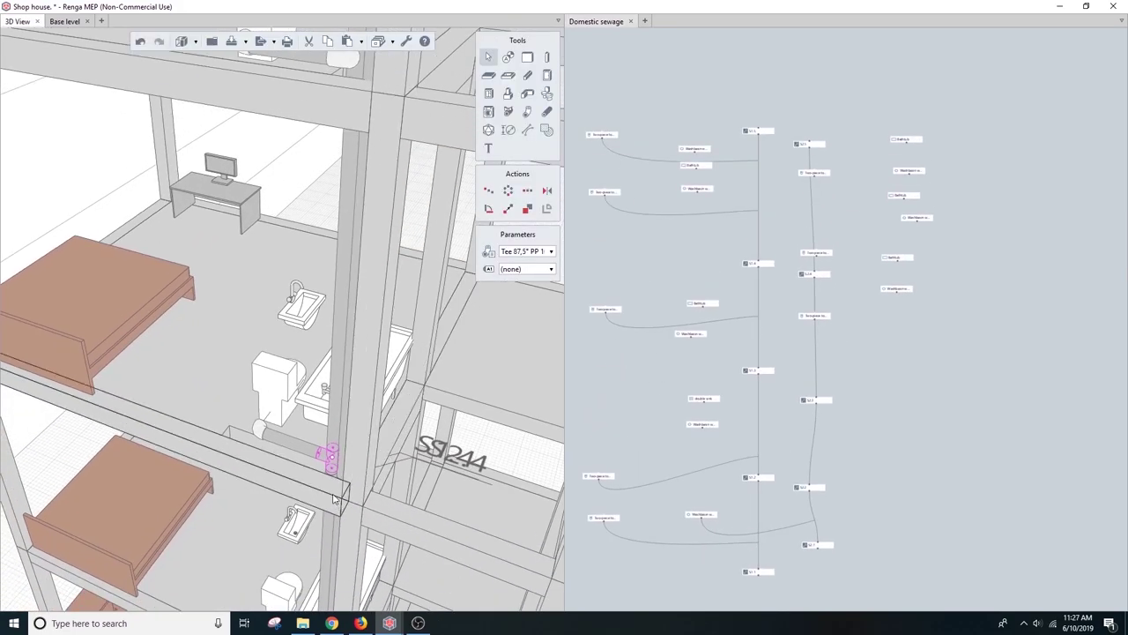
Step: Choose the Cap PP 110 fitting type for placing pipe fittings
scroll(376, 426, "up", 3)
left_click(527, 111)
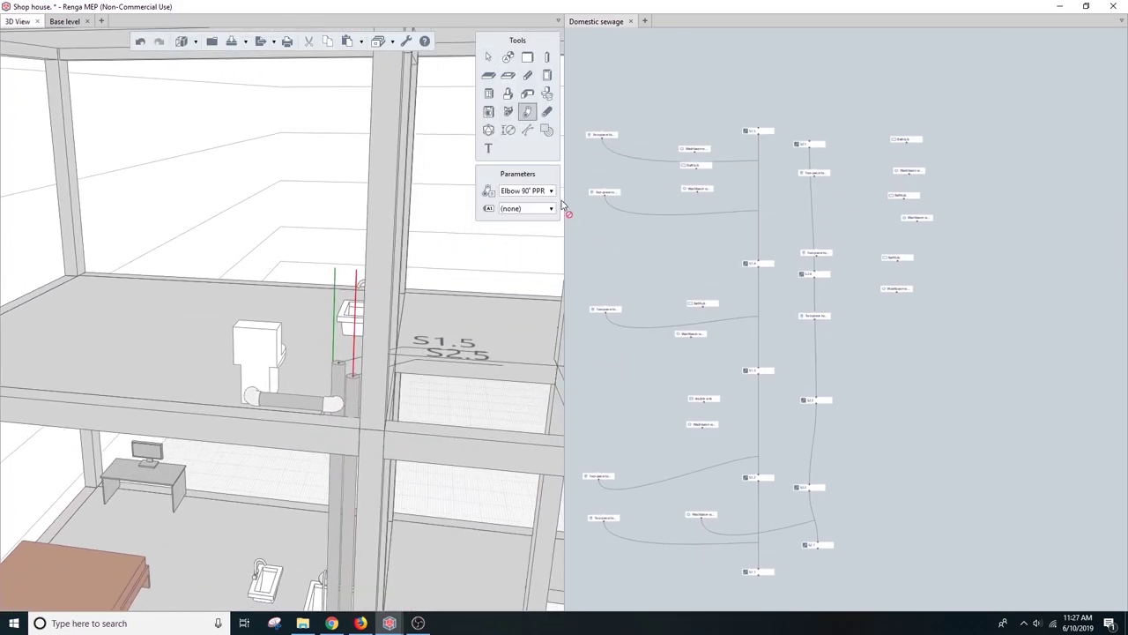
left_click(547, 191)
left_click(441, 232)
scroll(346, 370, "up", 2)
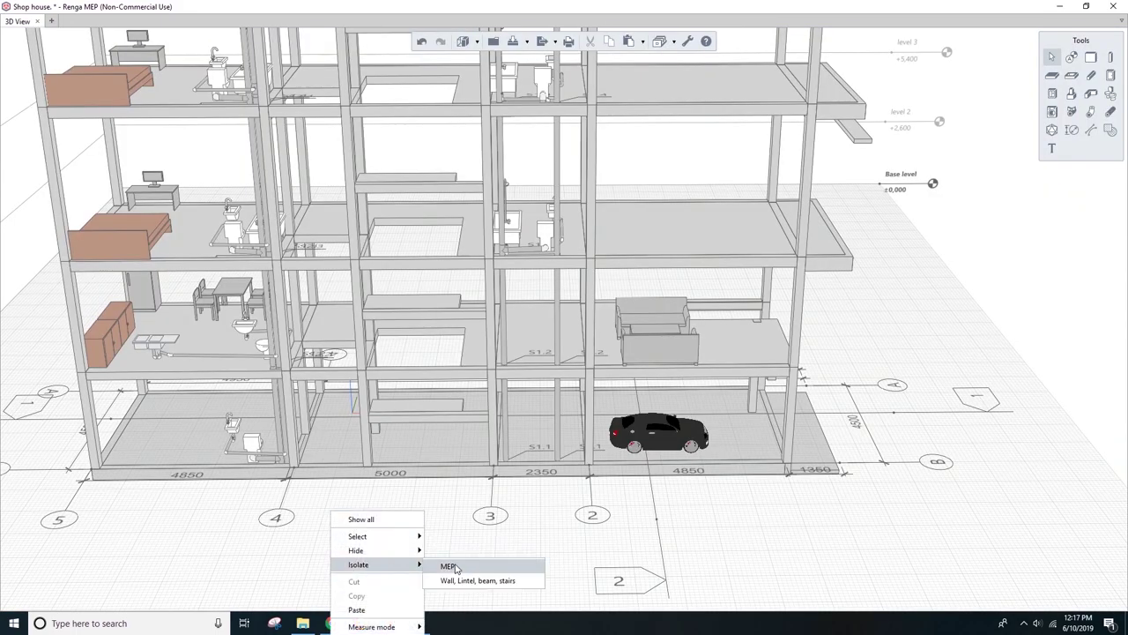
Step: Isolate the plumbing fixtures and risers, orbit to view them side-on, then show everything again
left_click(445, 568)
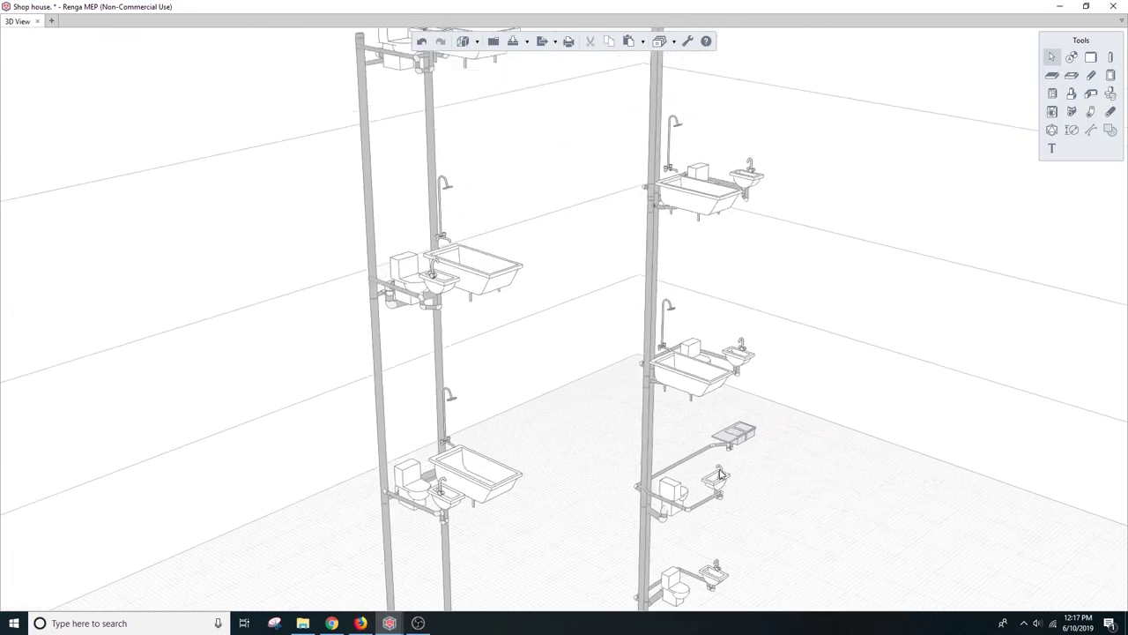
right_click_drag(650, 248, 737, 448)
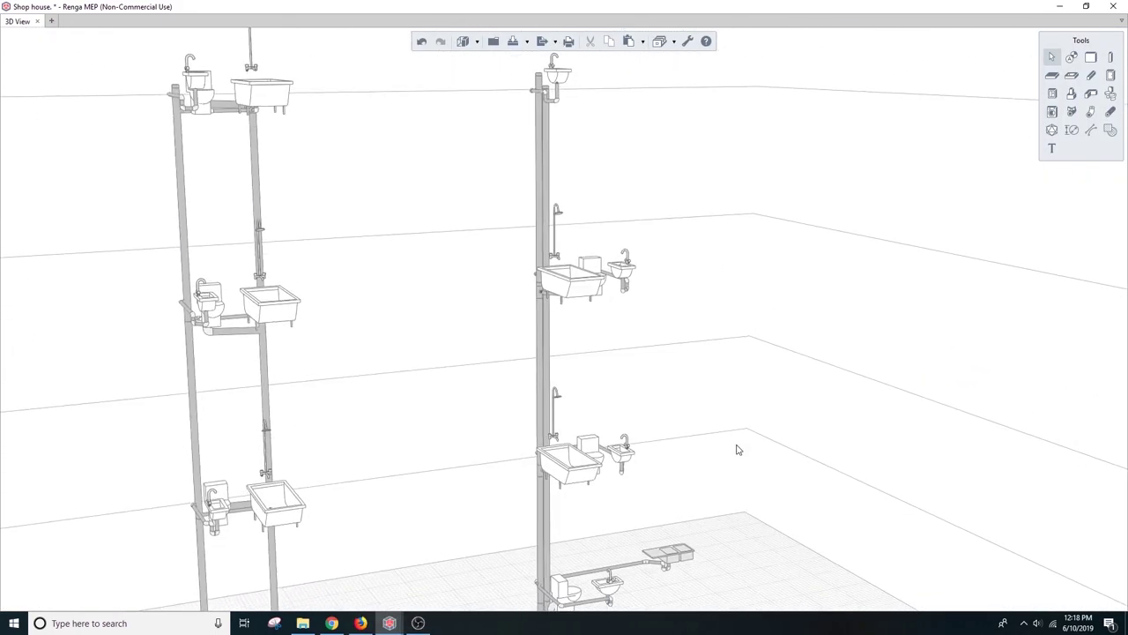
scroll(497, 468, "up", 1)
right_click(380, 284)
mouse_move(406, 324)
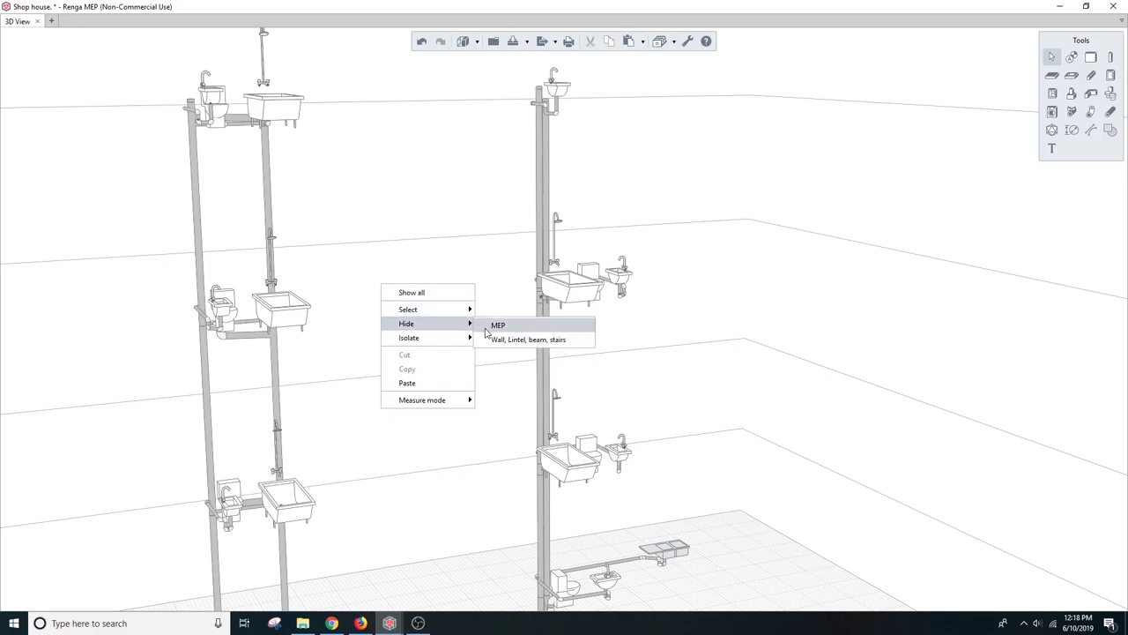
left_click(498, 339)
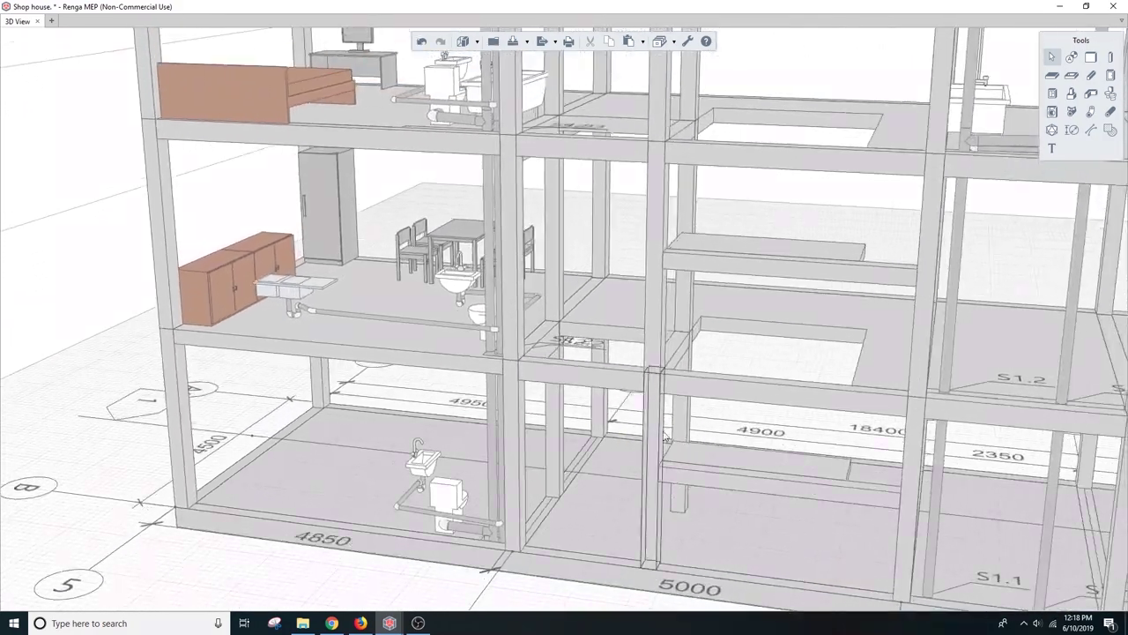
Step: Draw a vertical line beside the riser from its base to the building top, then select the riser pipe
left_click(1090, 130)
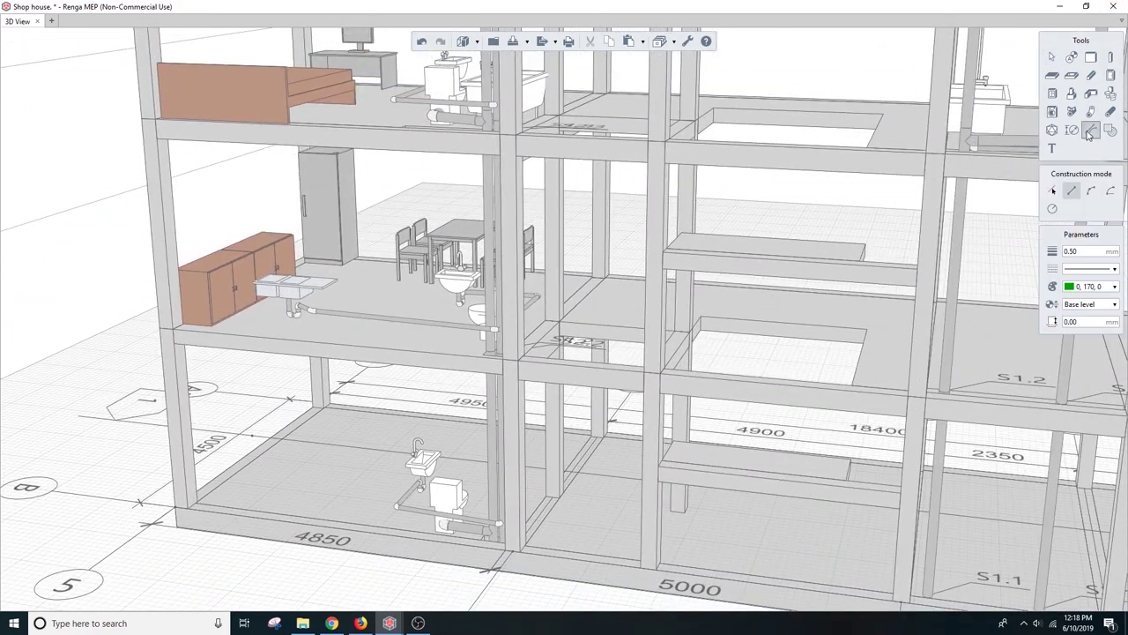
scroll(503, 505, "up", 5)
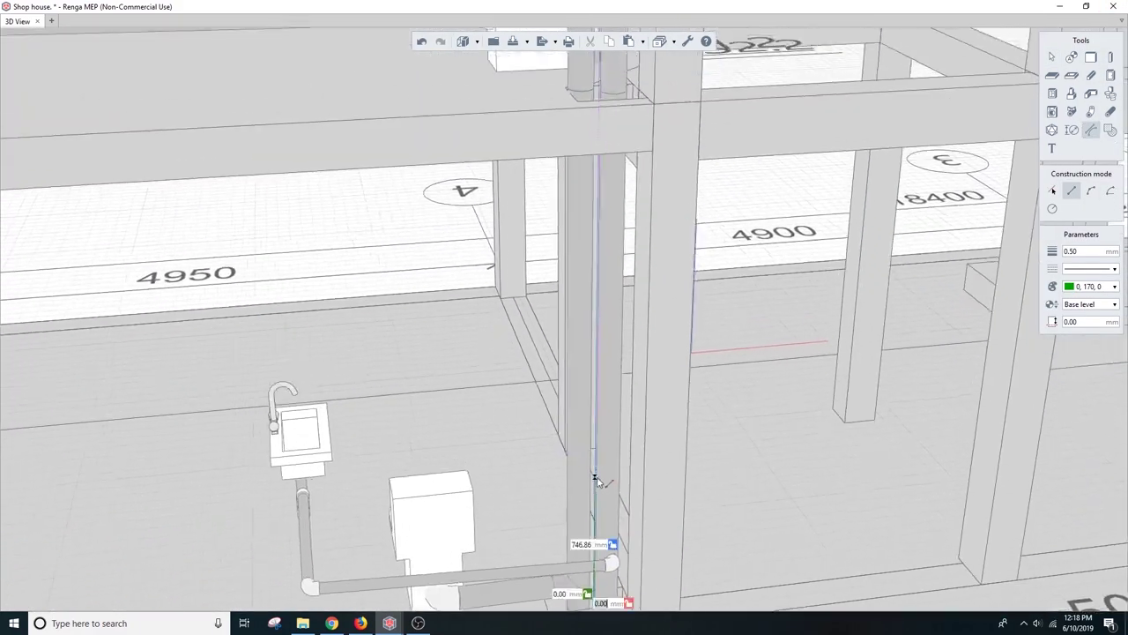
scroll(597, 476, "down", 3)
scroll(615, 255, "down", 5)
scroll(511, 370, "up", 2)
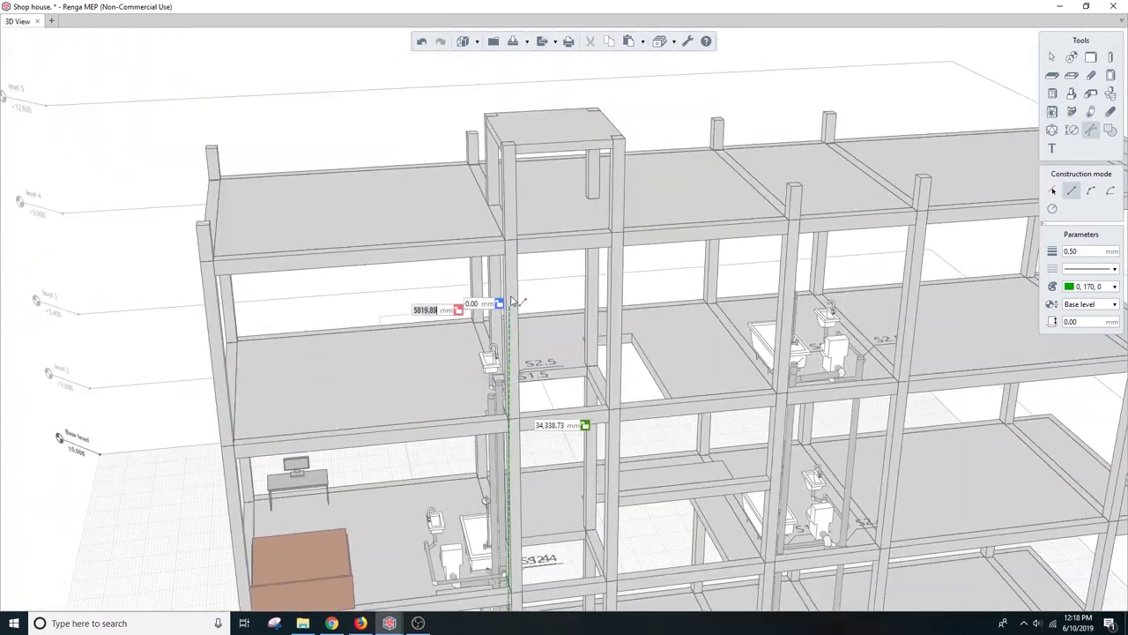
scroll(499, 302, "up", 2)
left_click(490, 187)
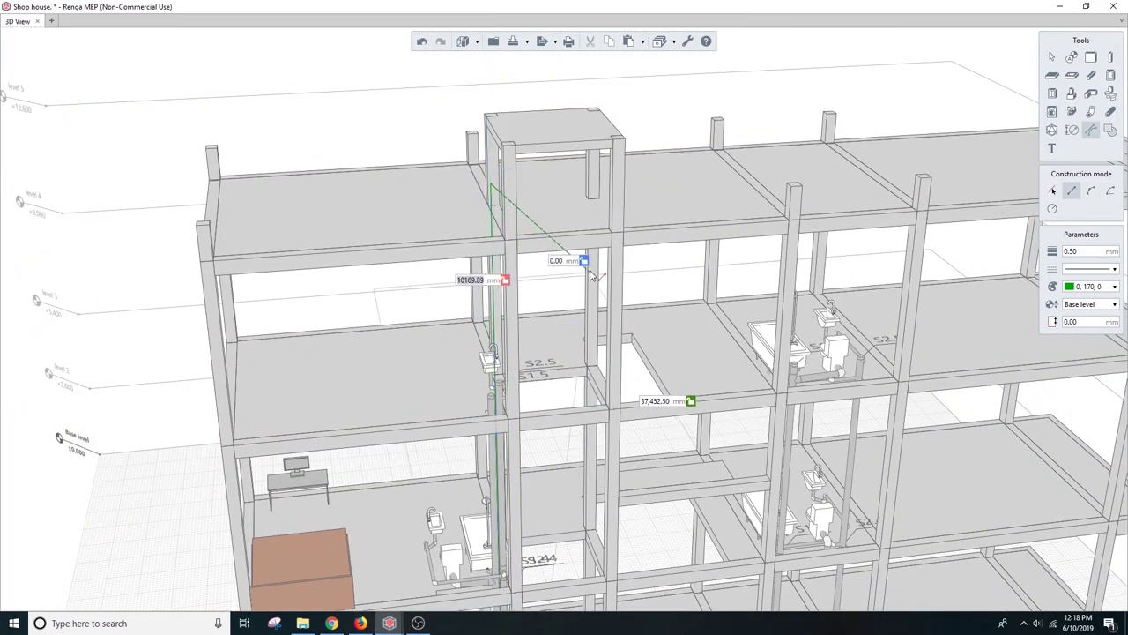
scroll(529, 264, "down", 3)
scroll(564, 291, "up", 5)
key("Escape")
scroll(527, 435, "up", 1)
left_click(524, 443)
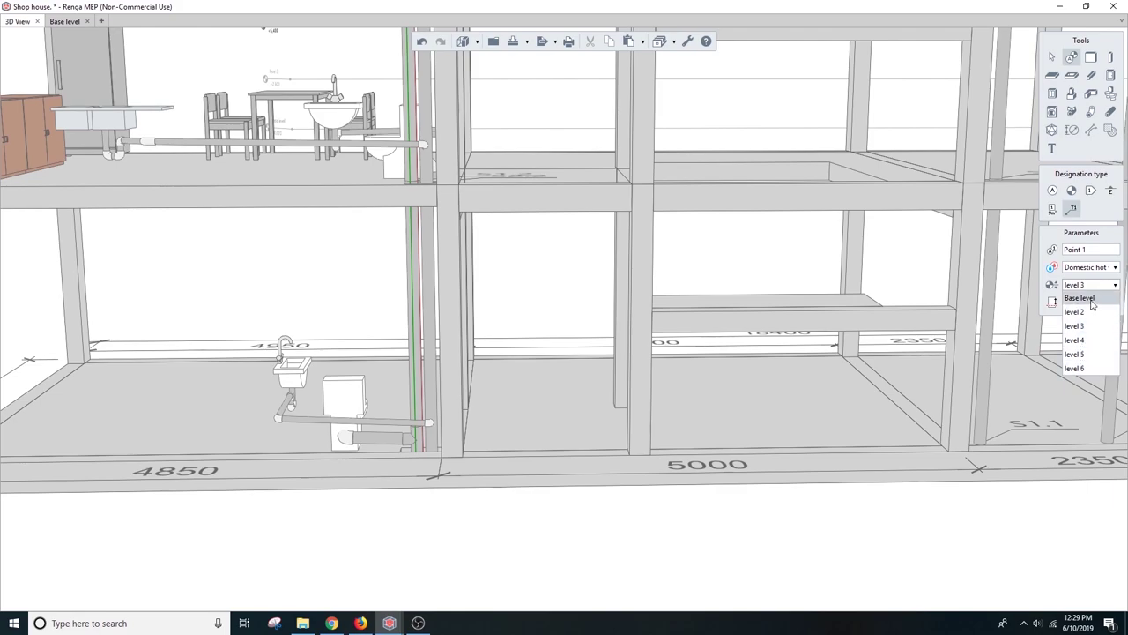
Step: Set the riser designation system to Domestic cold and the next point's level to level 2
left_click(1093, 268)
left_click(1096, 281)
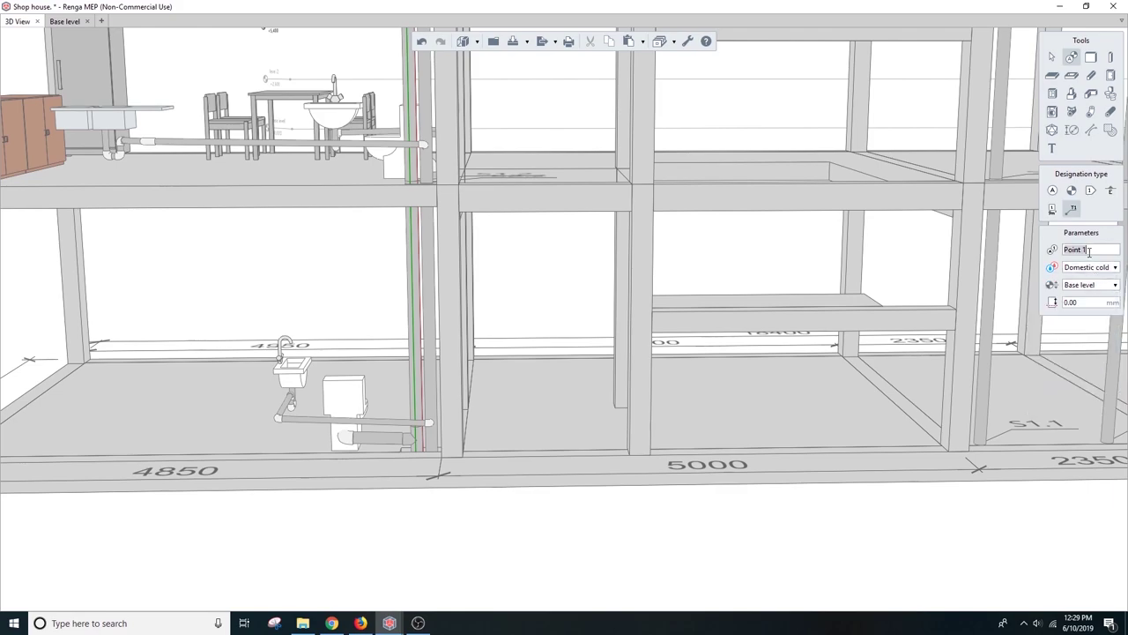
type("C1.1")
scroll(417, 470, "up", 3)
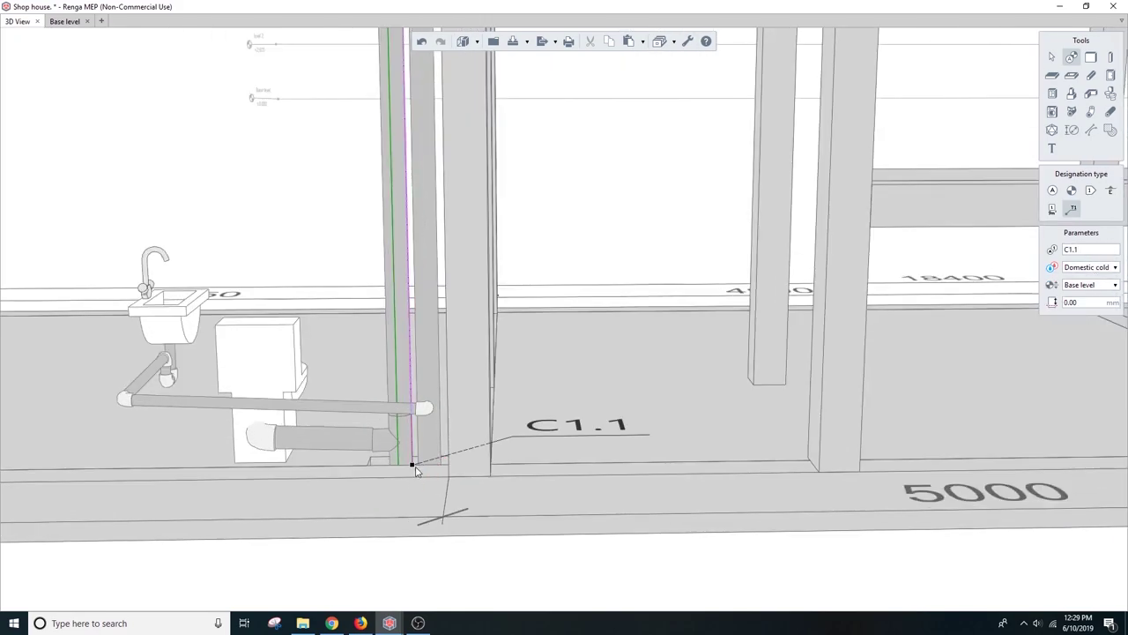
scroll(576, 421, "down", 1)
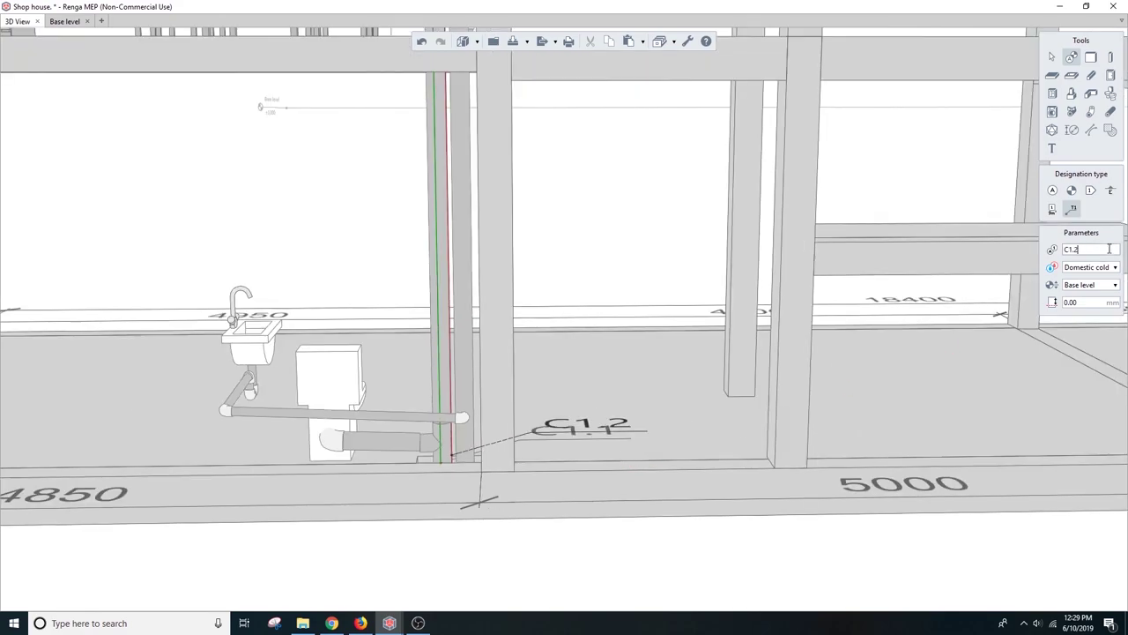
left_click(1074, 311)
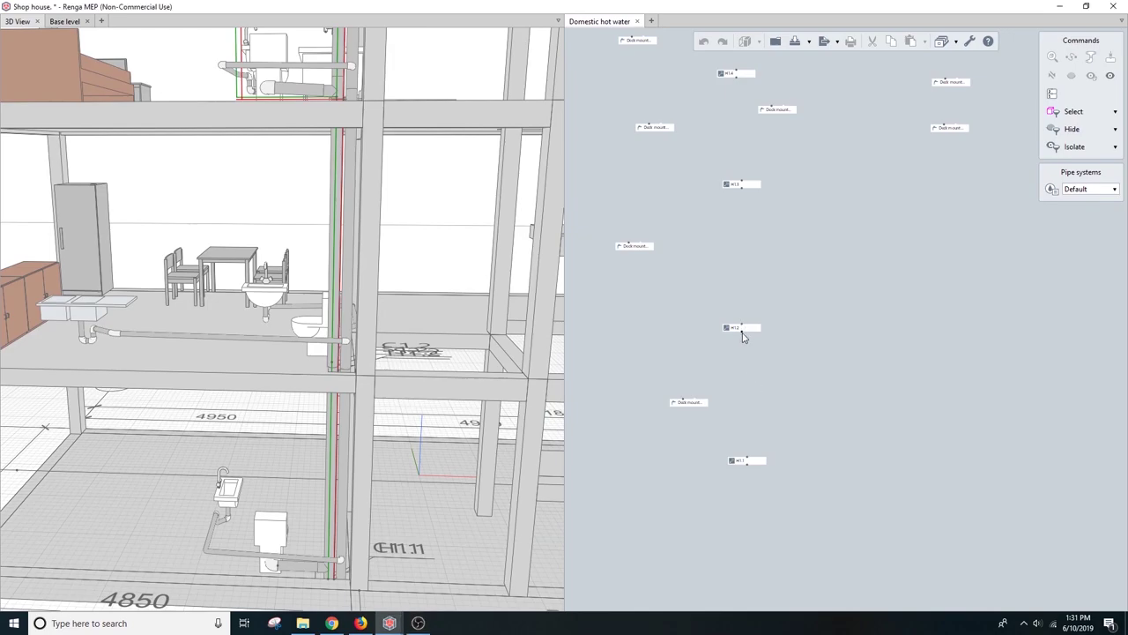
Step: Link the deck-mount faucet to the cold-water riser in the cold water schematic
scroll(739, 210, "up", 3)
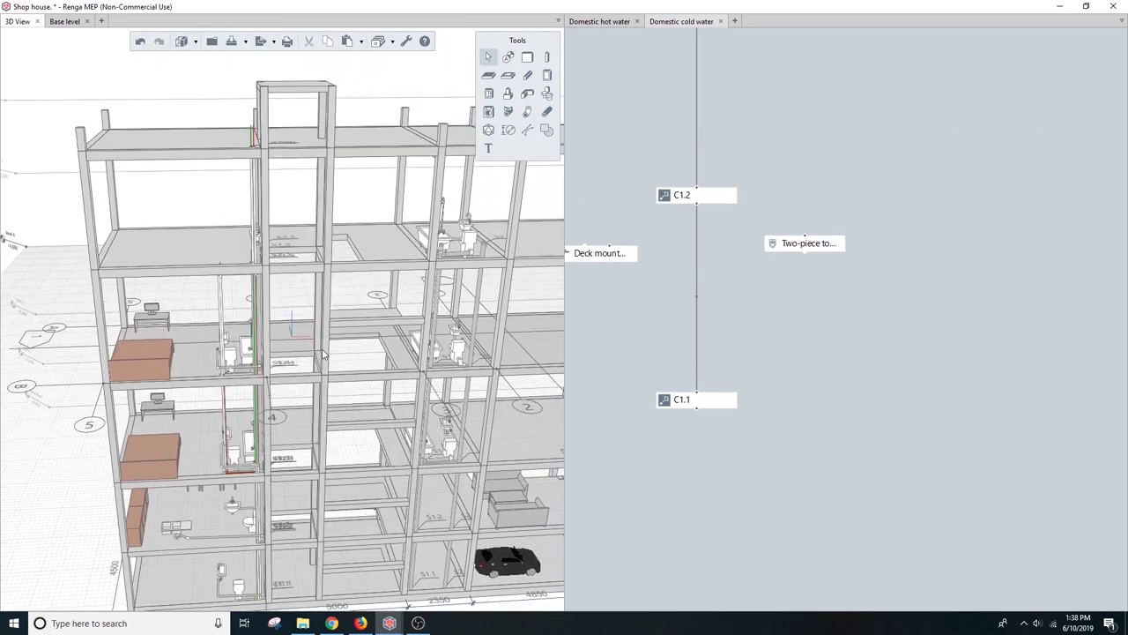
scroll(322, 354, "up", 2)
scroll(322, 354, "up", 2)
left_click(753, 374)
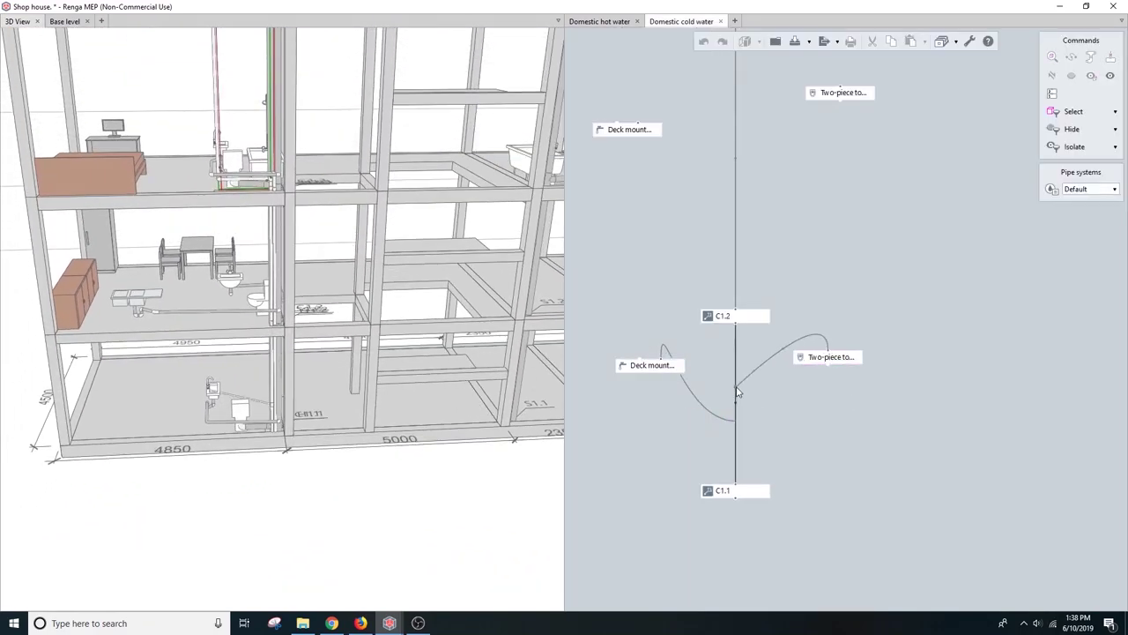
Step: Select the cold-water pipe to the washbasin on the Base level floor plan
scroll(277, 371, "up", 3)
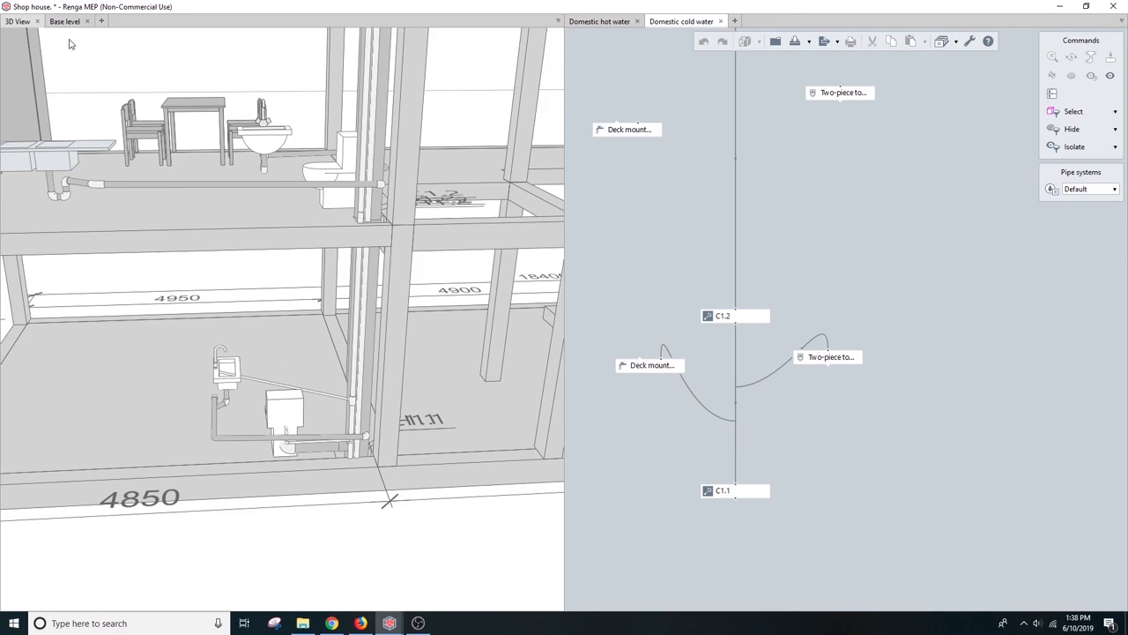
left_click(64, 21)
left_click(268, 350)
scroll(304, 377, "up", 1)
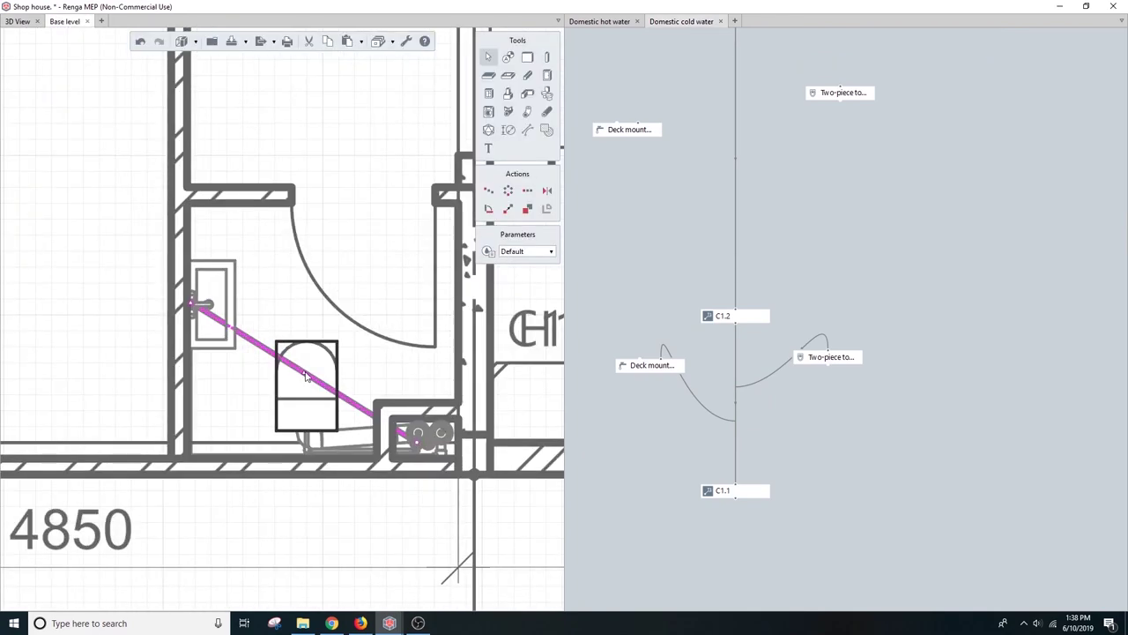
Step: Reroute the washbasin cold-water pipe, then hide the pipe running under the washbasin in 3D
left_click(337, 381)
scroll(284, 322, "up", 2)
left_click(17, 22)
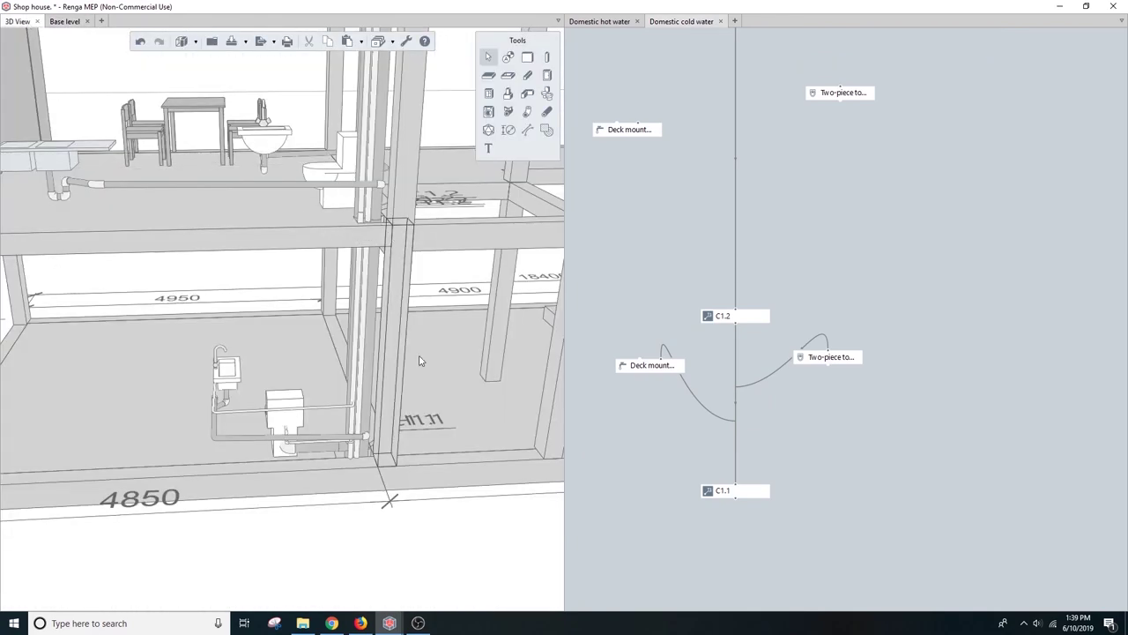
scroll(204, 467, "up", 2)
scroll(204, 467, "up", 2)
left_click(264, 410)
scroll(265, 410, "up", 1)
scroll(282, 414, "up", 1)
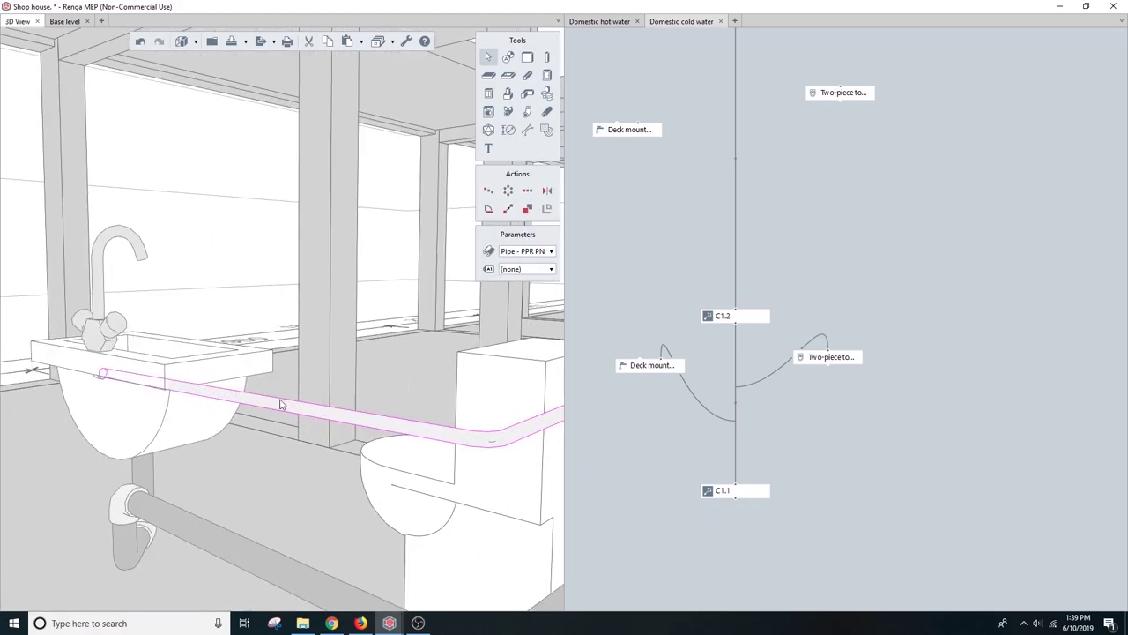
right_click(291, 415)
left_click(291, 415)
Step: Inspect the washbasin faucet and the pipe behind the toilet up close
left_click(106, 388)
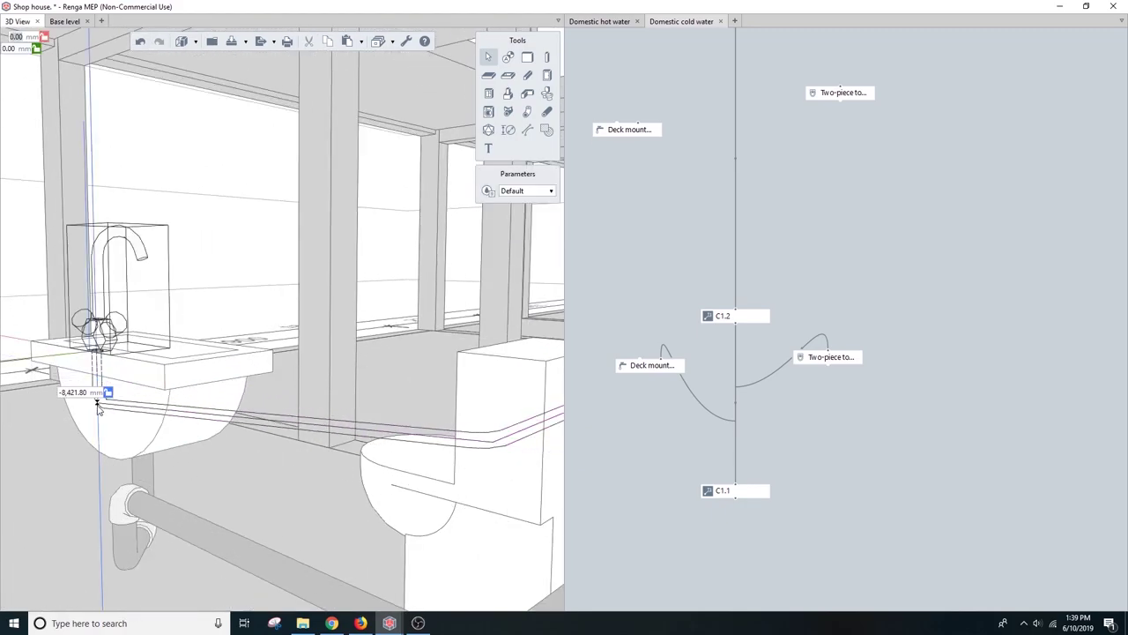
middle_click_drag(106, 388, 162, 434)
scroll(76, 441, "down", 3)
scroll(353, 428, "up", 2)
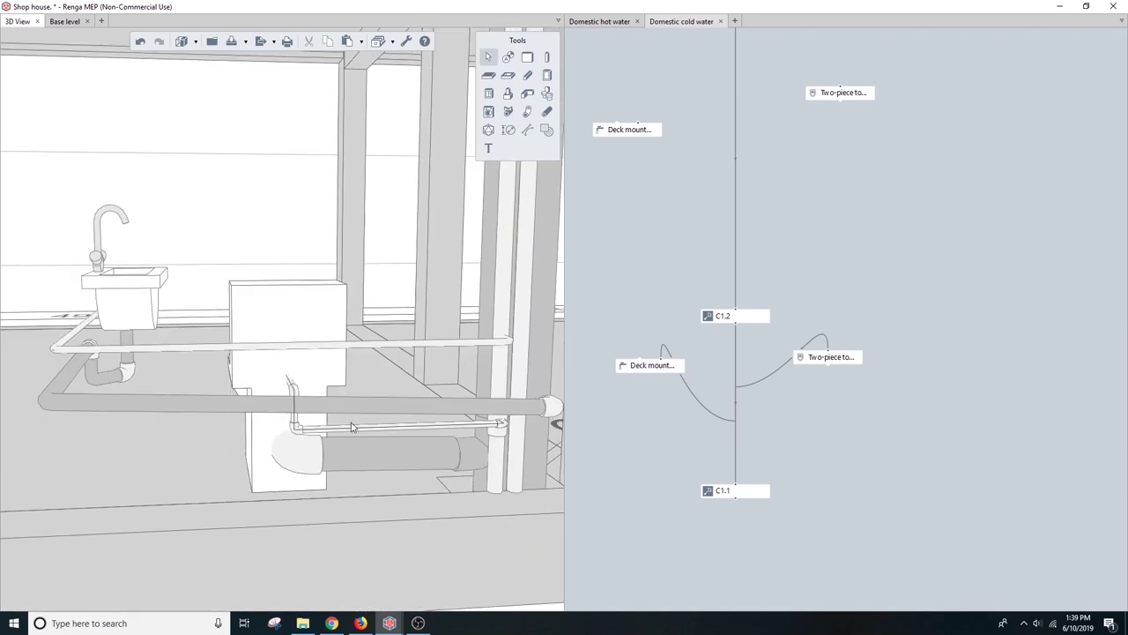
left_click(302, 423)
scroll(290, 385, "up", 2)
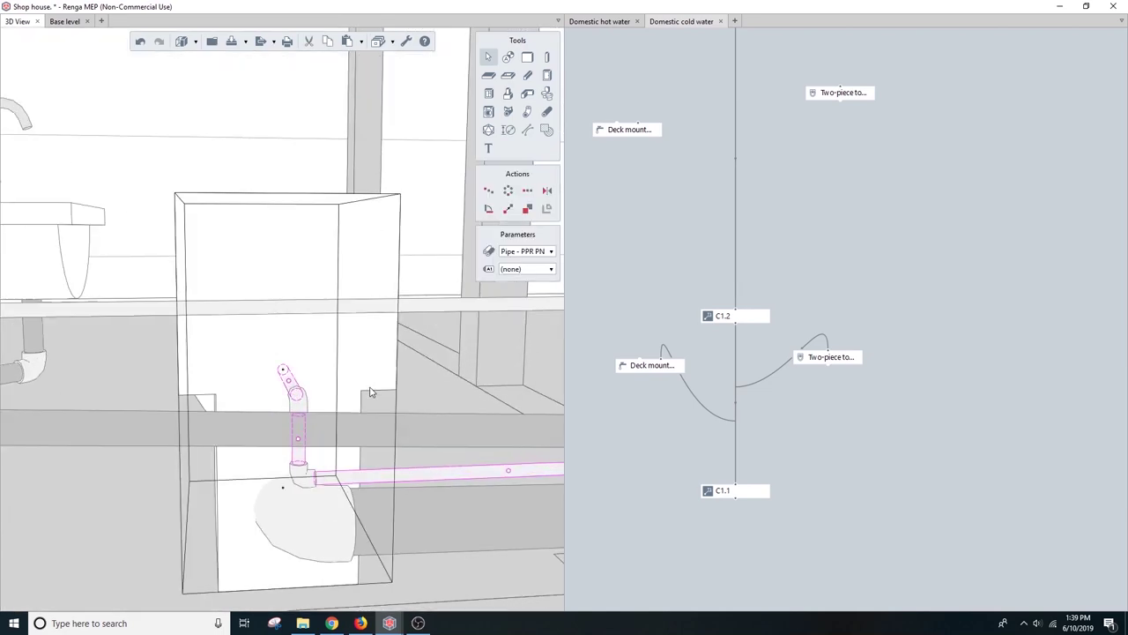
key("Escape")
Step: Give the toilet's vertical pipe a PPR PN20 size and its elbow the matching Elbow 90° PPR PN20
left_click(299, 465)
left_click(548, 191)
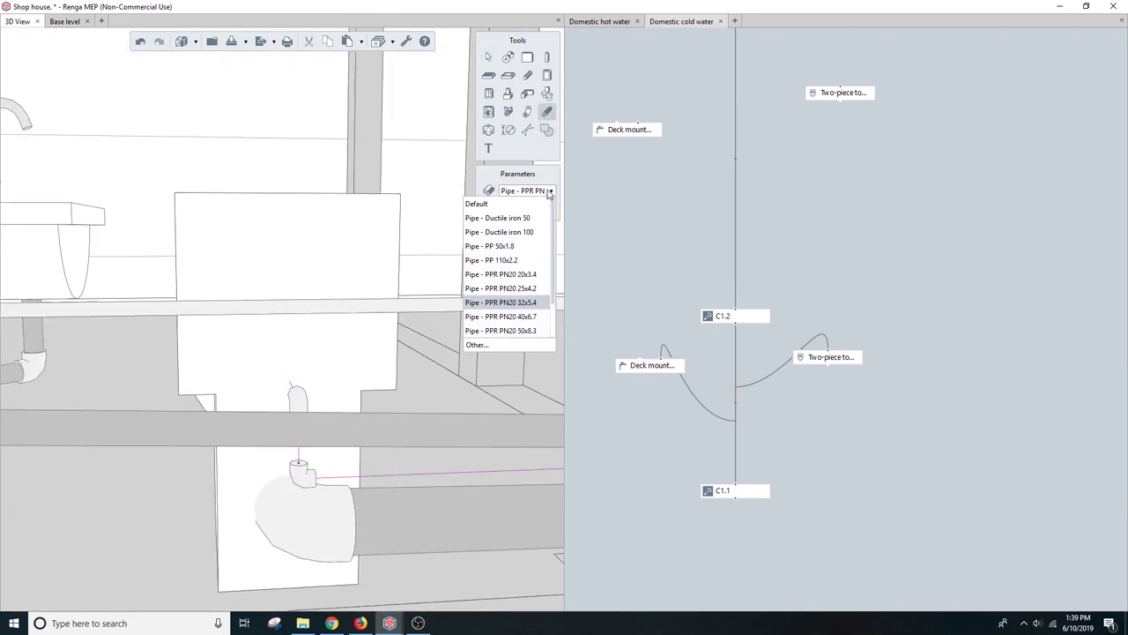
left_click(531, 303)
middle_click_drag(295, 390, 432, 458)
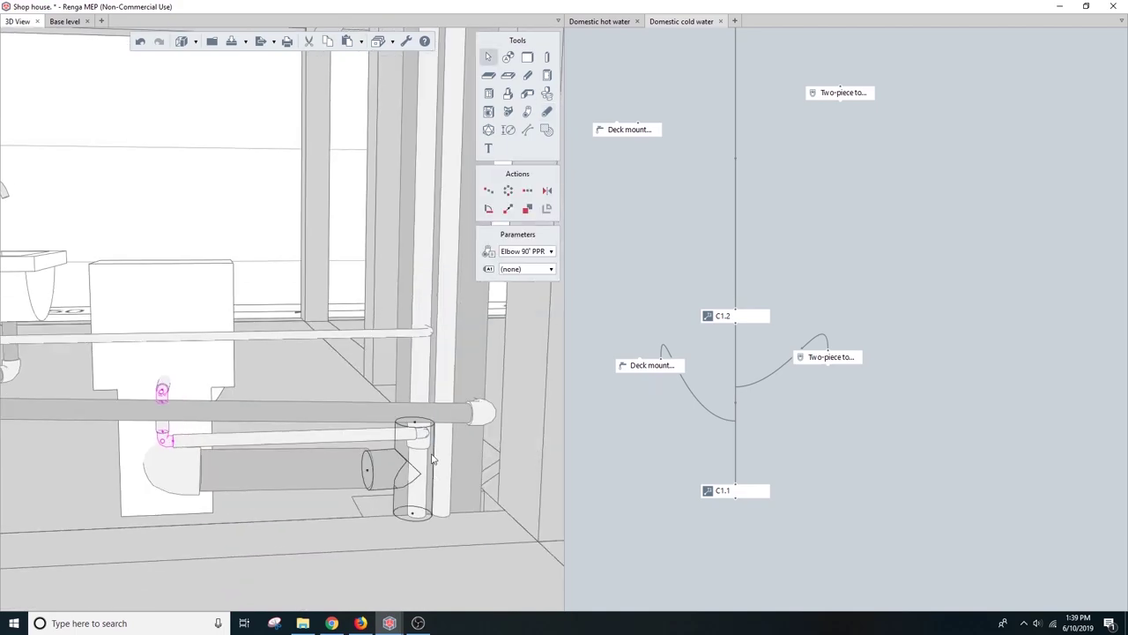
left_click(527, 251)
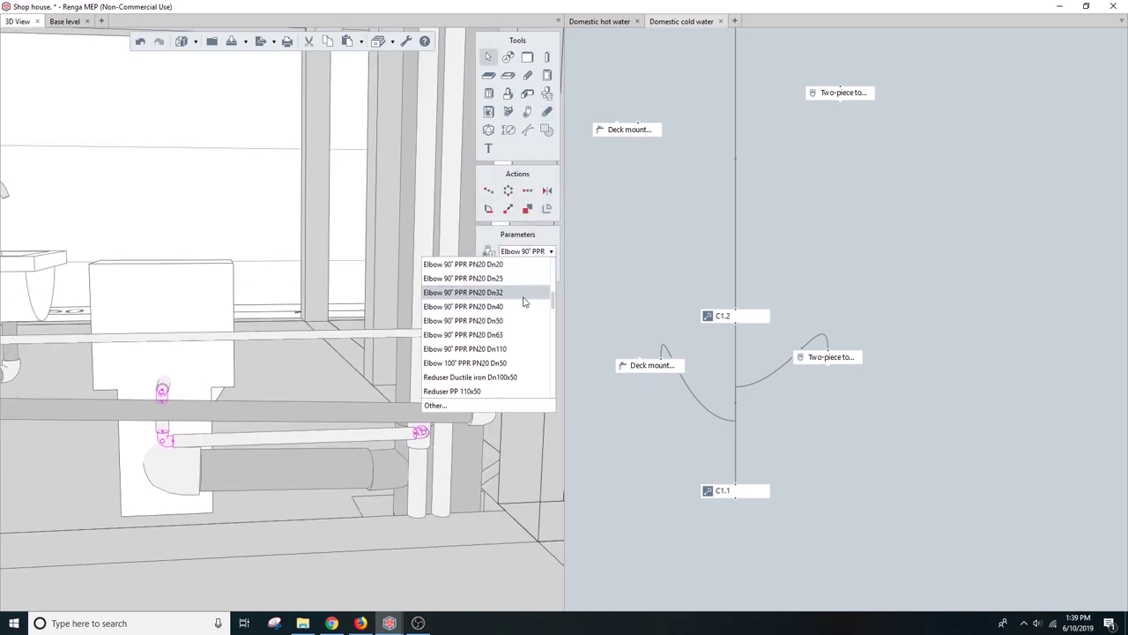
left_click(524, 302)
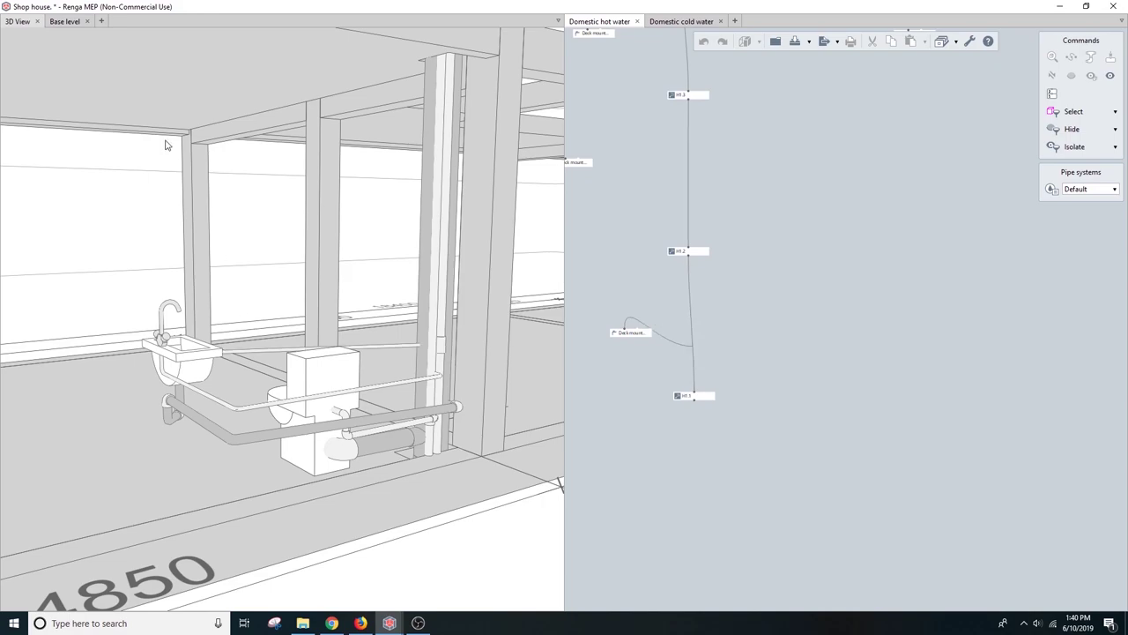
Step: Route the hot-water pipe from the washbasin to the hot riser, joined with a reducing tee
left_click(64, 21)
scroll(121, 544, "up", 2)
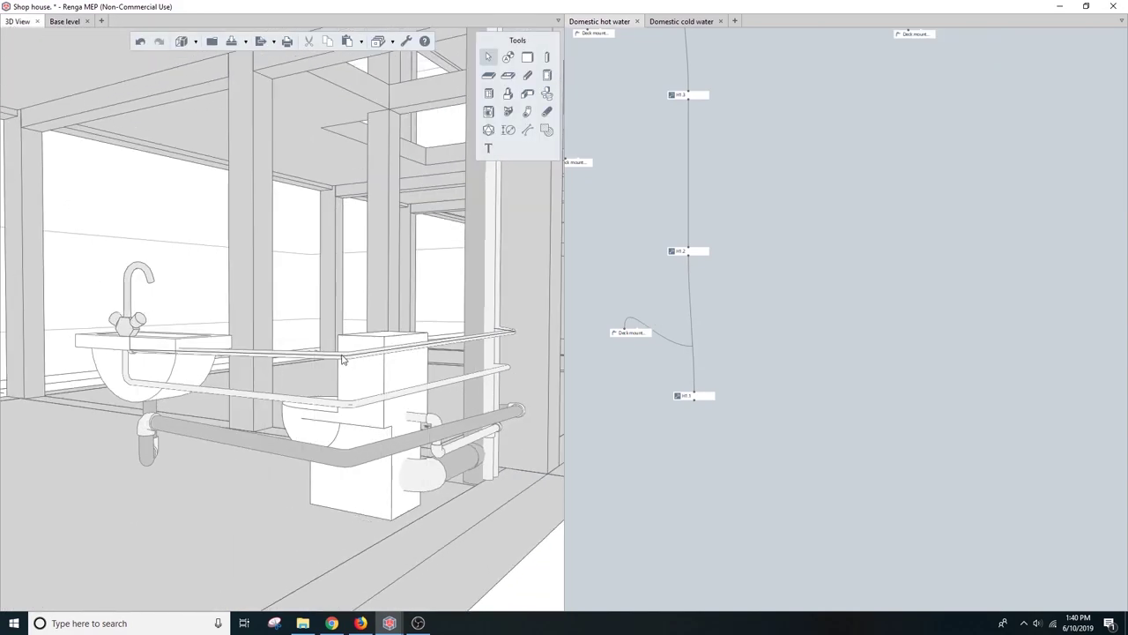
left_click(343, 360)
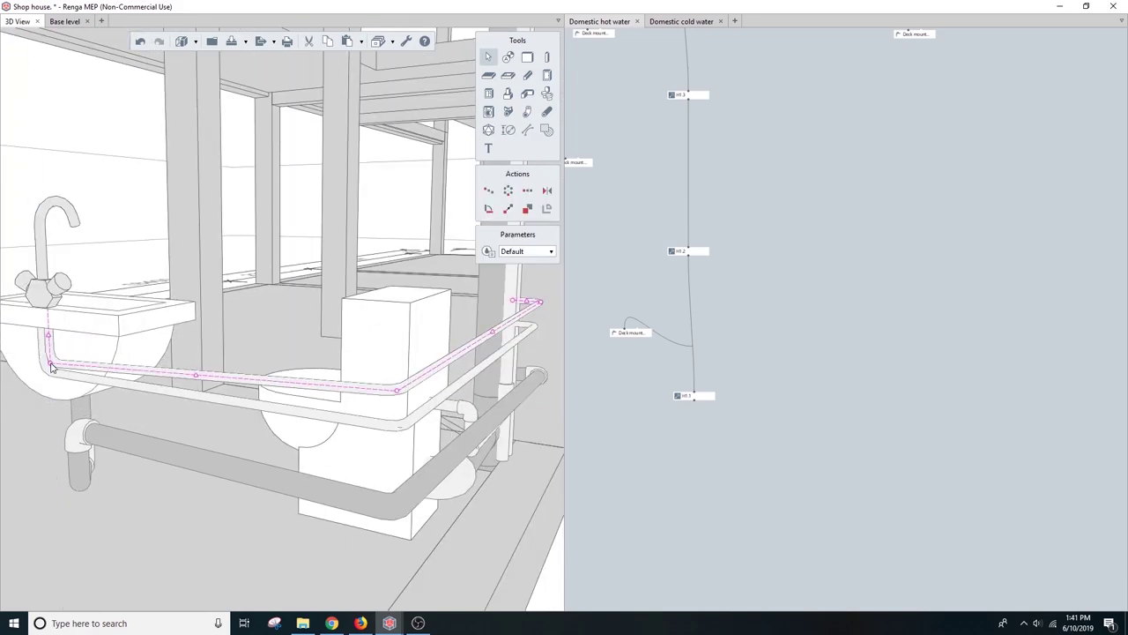
middle_click_drag(391, 414, 496, 375)
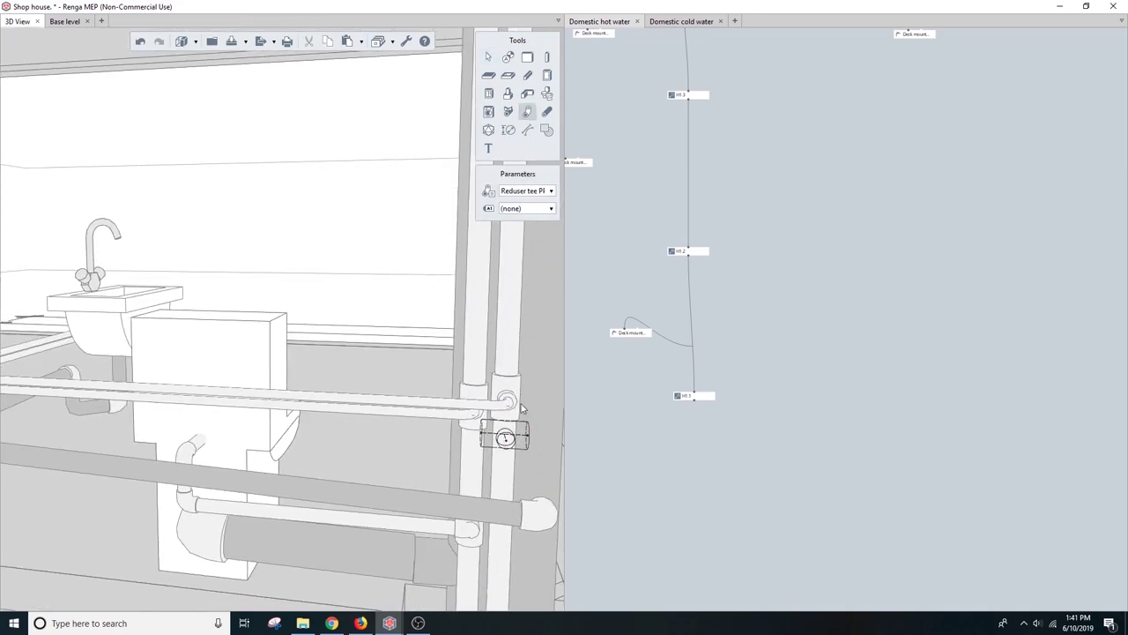
left_click(503, 424)
scroll(461, 424, "up", 2)
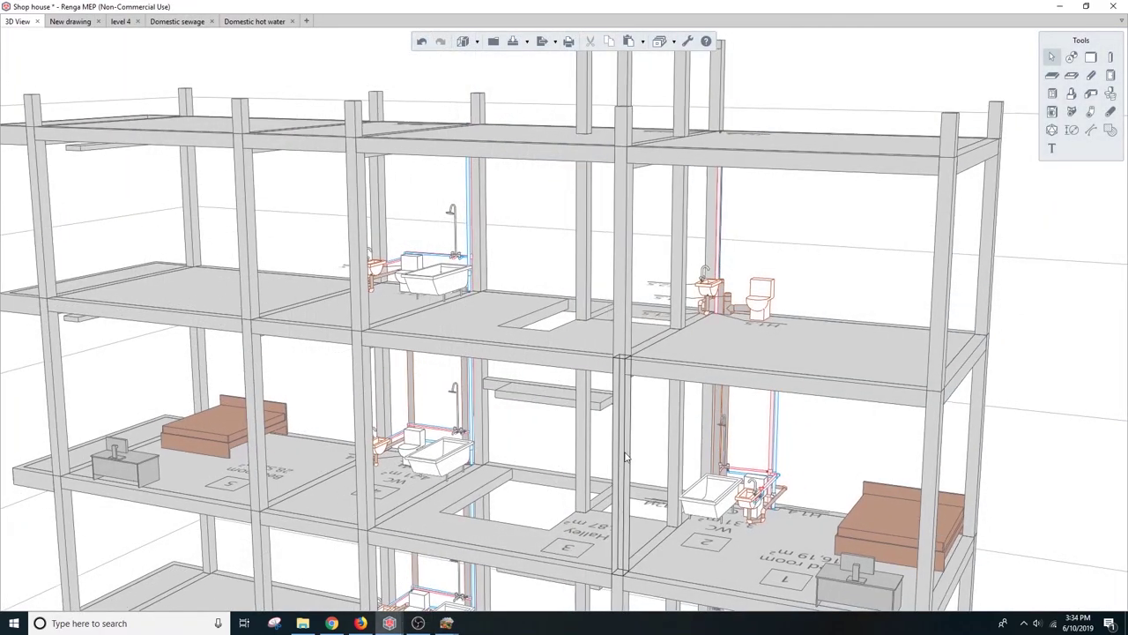
middle_click_drag(625, 456, 667, 385)
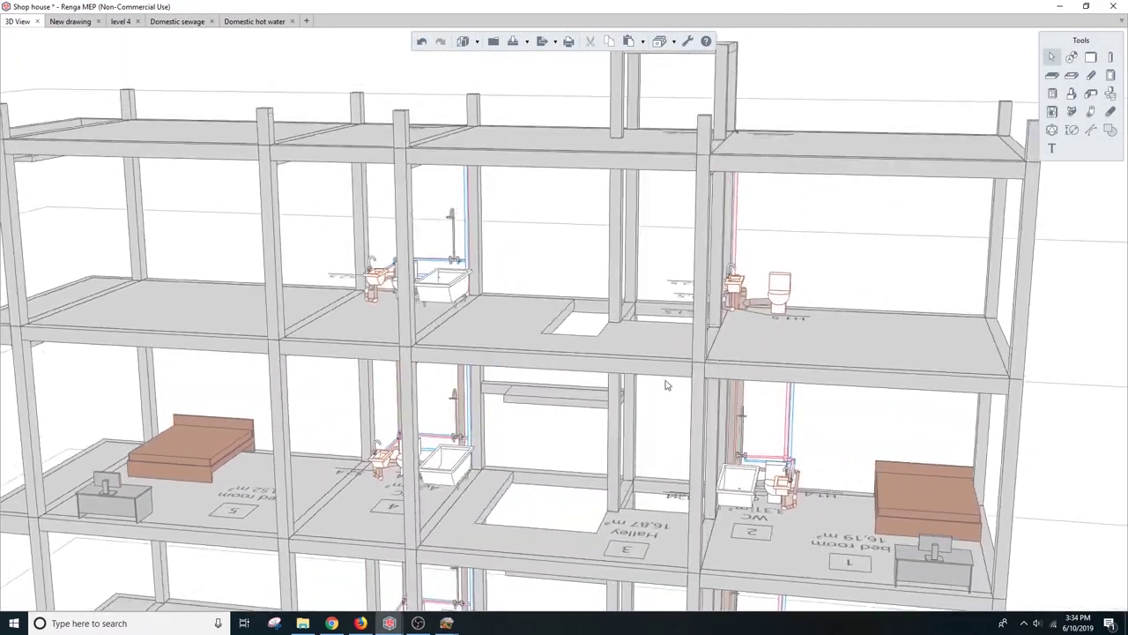
Step: Isolate the MEP objects in the 3D view and orbit around the risers and fixtures
right_click(536, 251)
mouse_move(573, 303)
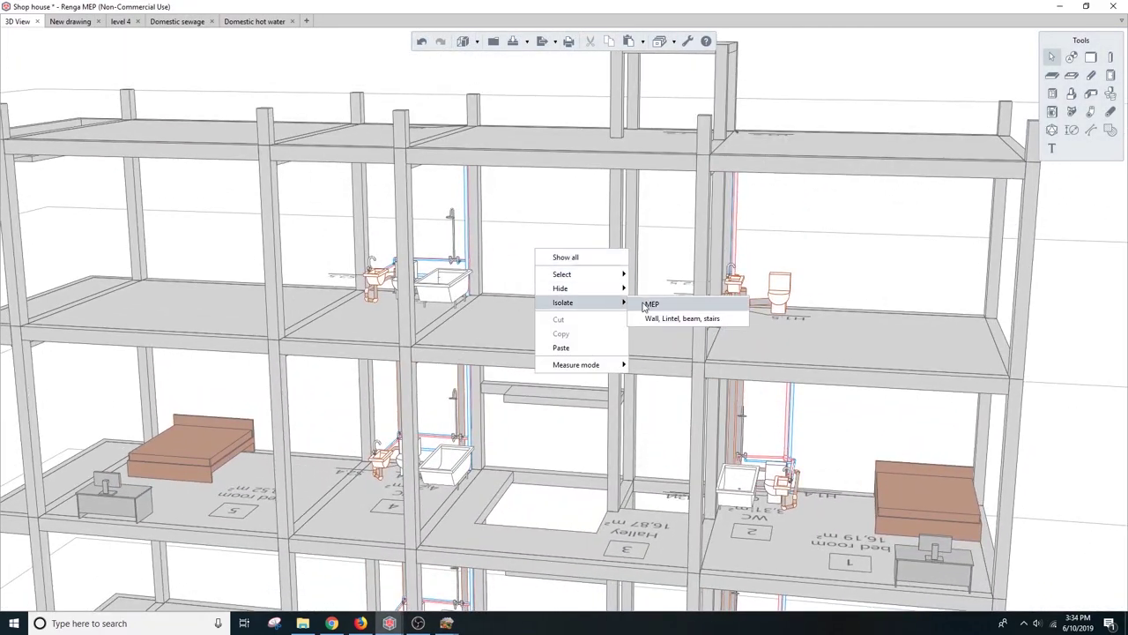
left_click(650, 304)
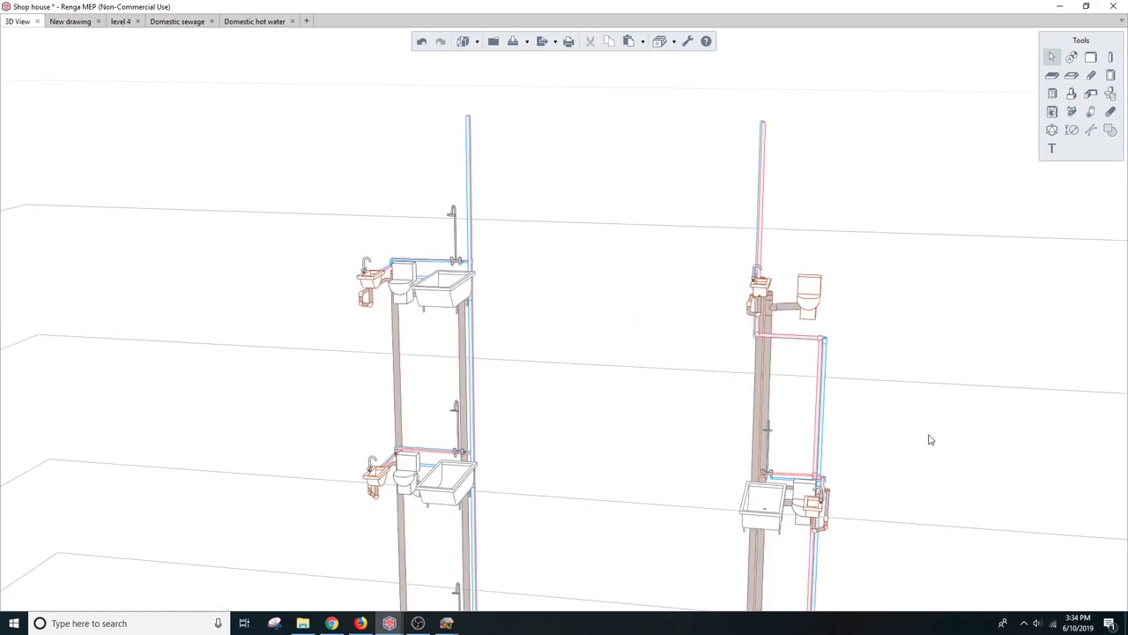
mouse_move(930, 439)
middle_mouse_down()
mouse_move(922, 347)
mouse_move(952, 181)
mouse_move(820, 343)
mouse_move(860, 515)
mouse_move(836, 411)
mouse_move(858, 428)
mouse_move(520, 187)
mouse_move(549, 373)
mouse_move(531, 350)
mouse_move(549, 232)
mouse_move(531, 186)
middle_mouse_up()
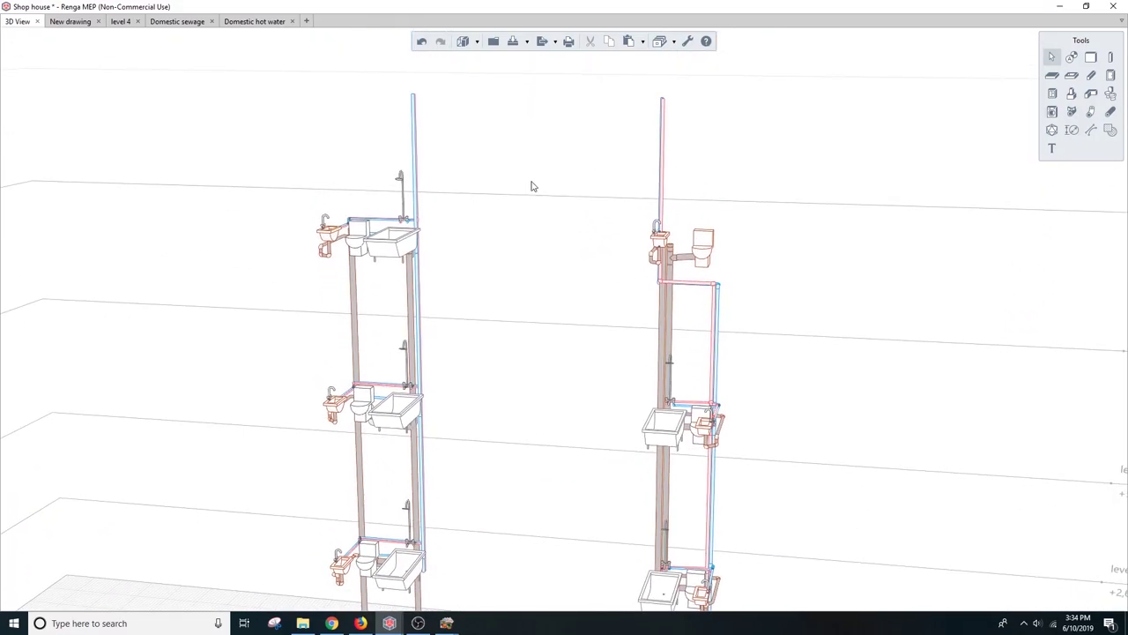